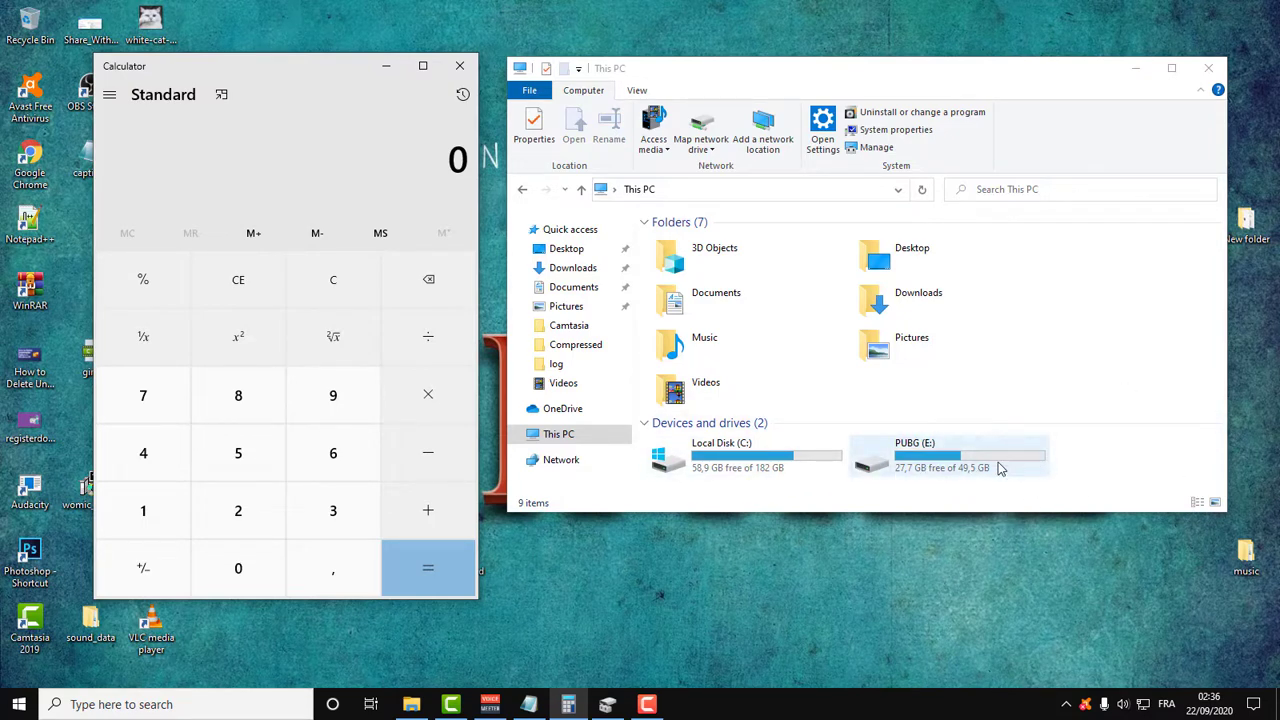
Select the PUBG (E:) drive, then close the Disk Management window
left_click(938, 457)
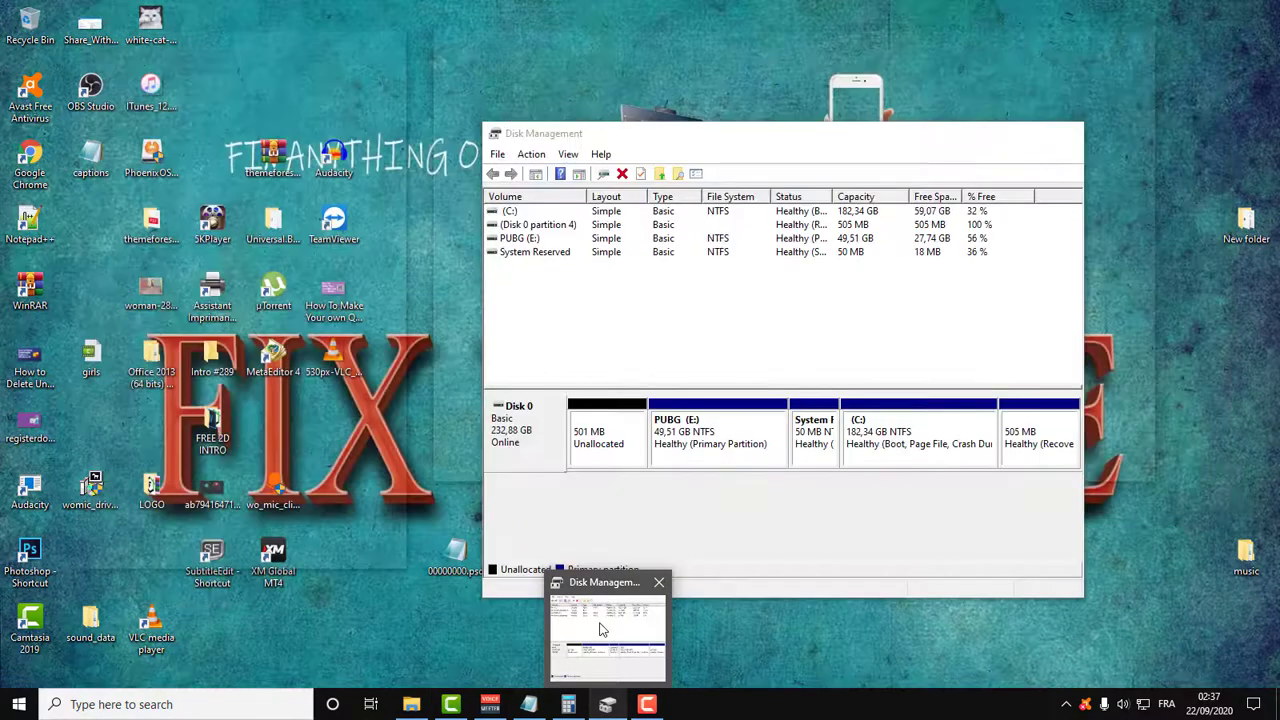
left_click(604, 628)
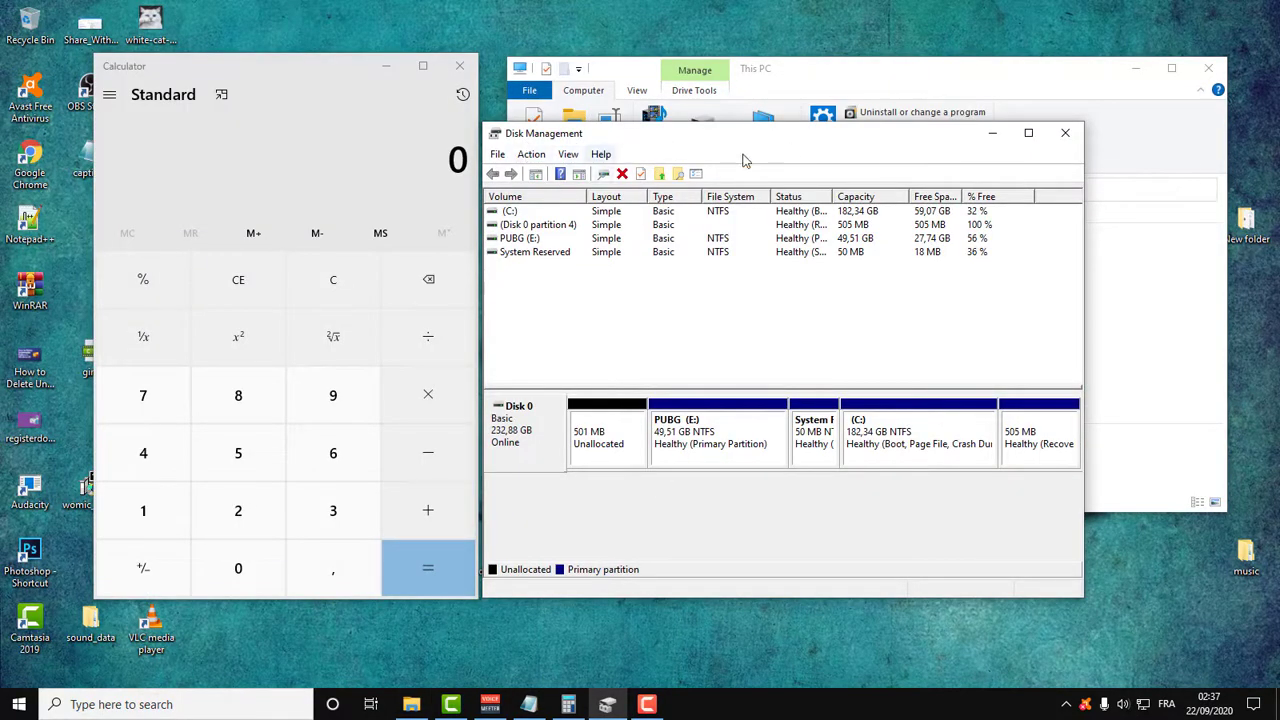
left_click(1065, 133)
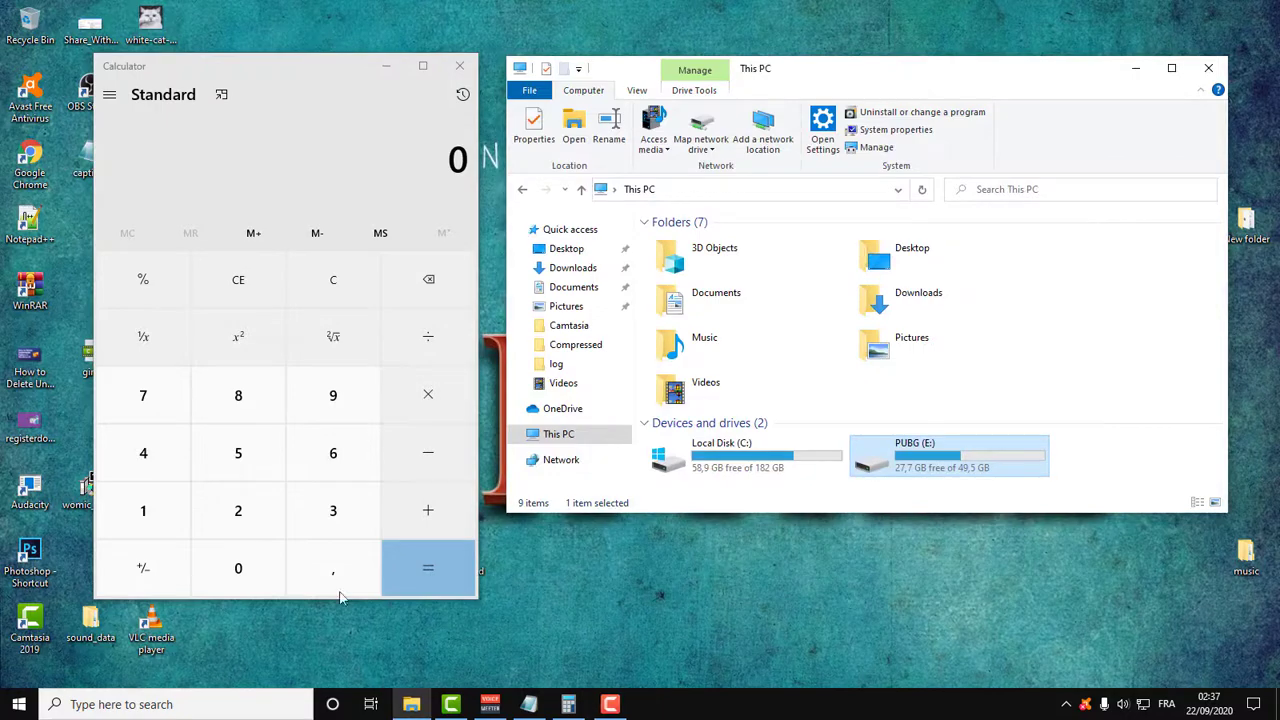
Open Control Panel from a Windows search for 'CON'
left_click(182, 704)
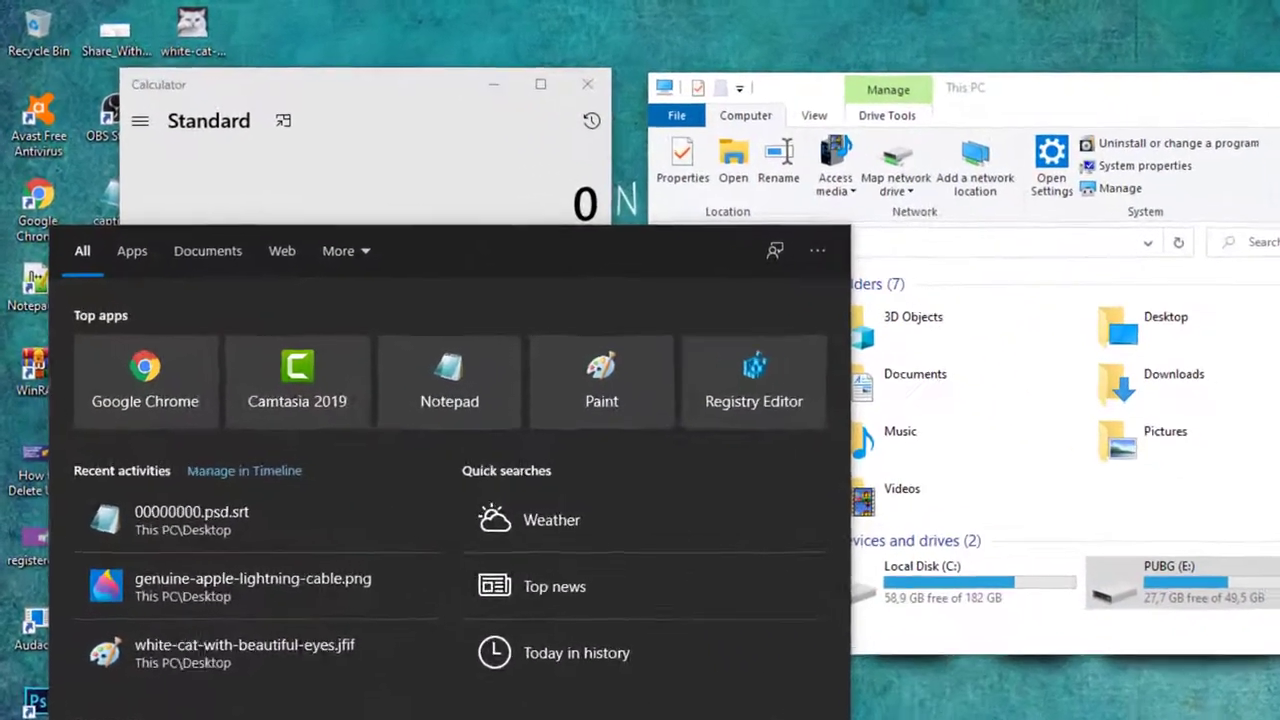
type("CON")
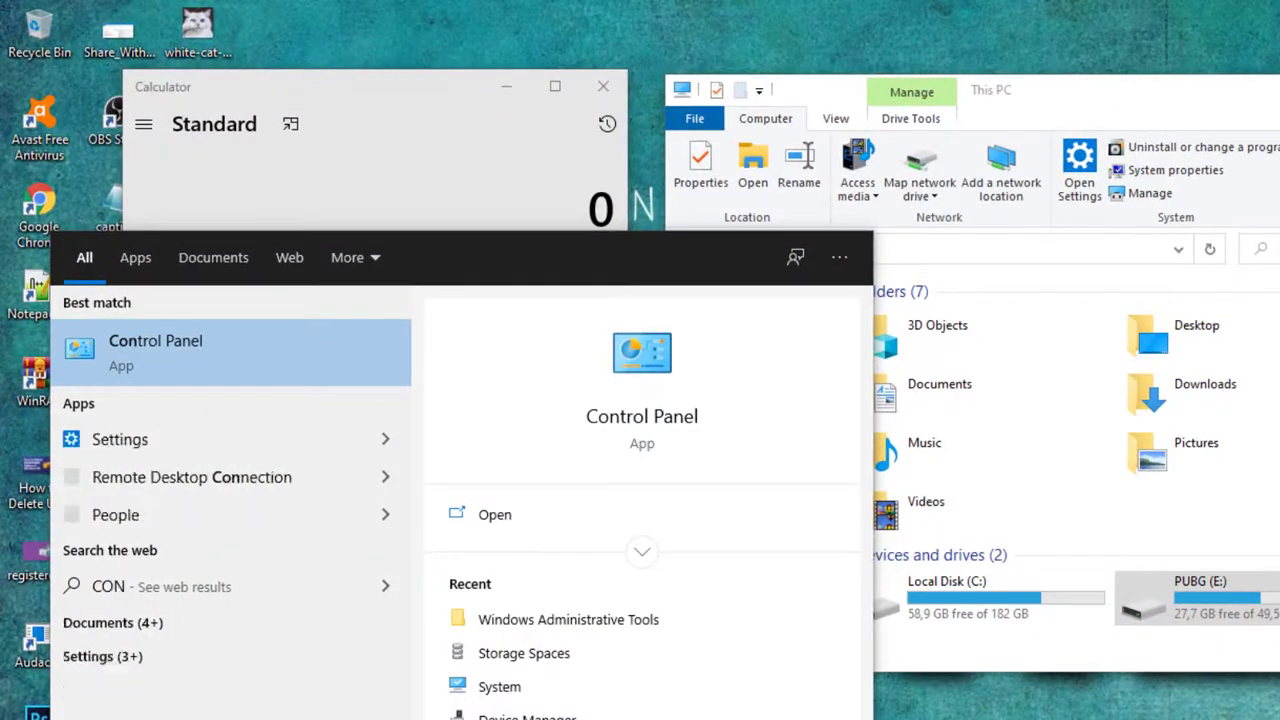
key("Return")
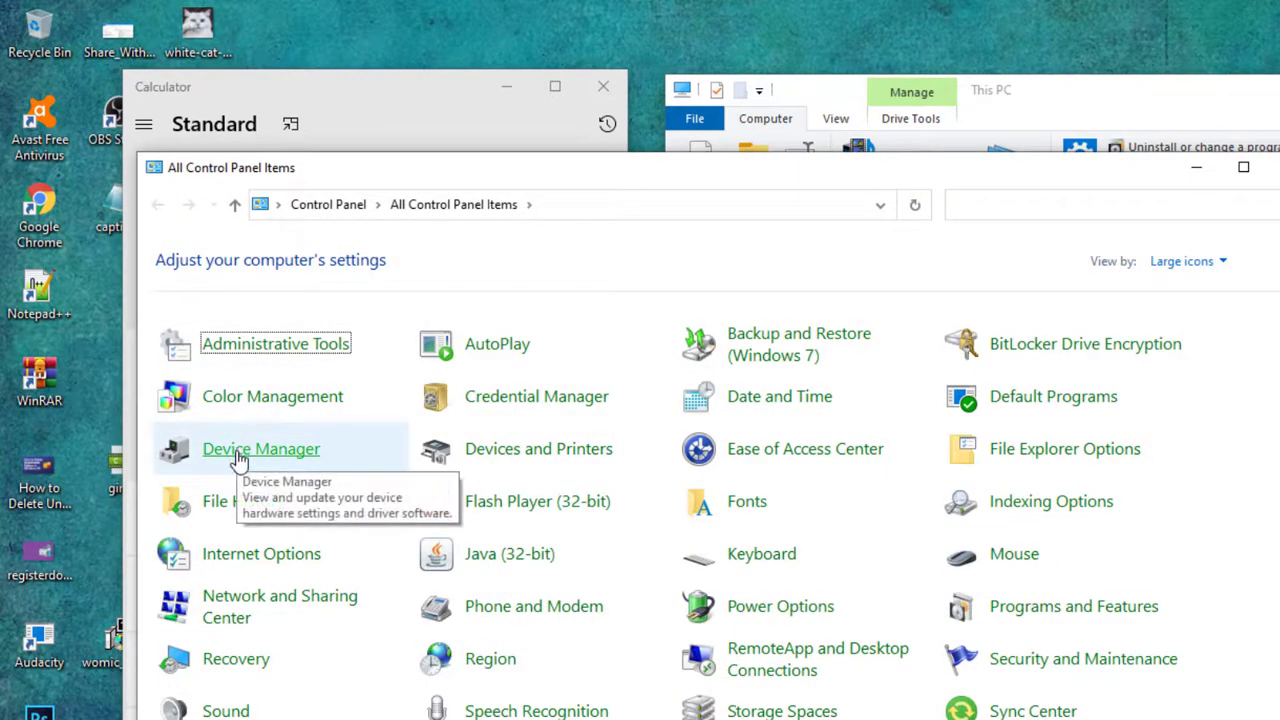
Locate Disk Management under Administrative Tools > Computer Management, then close both windows
left_click(305, 356)
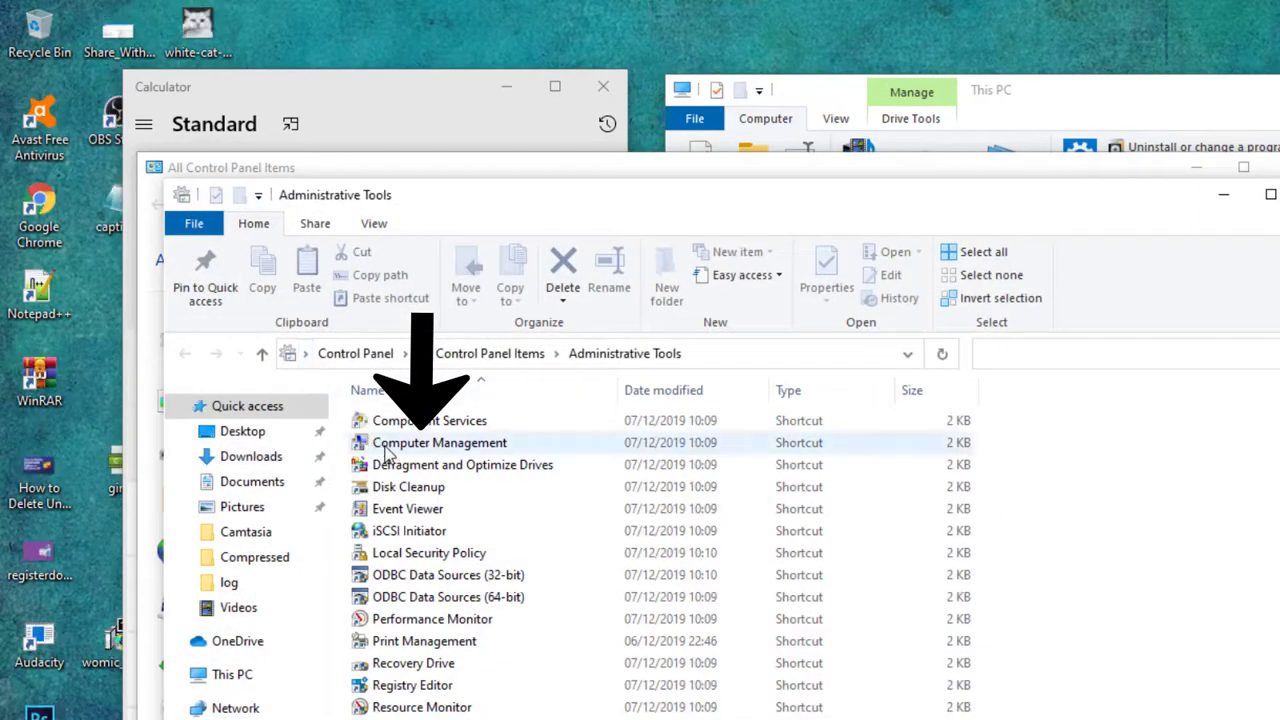
left_click(478, 447)
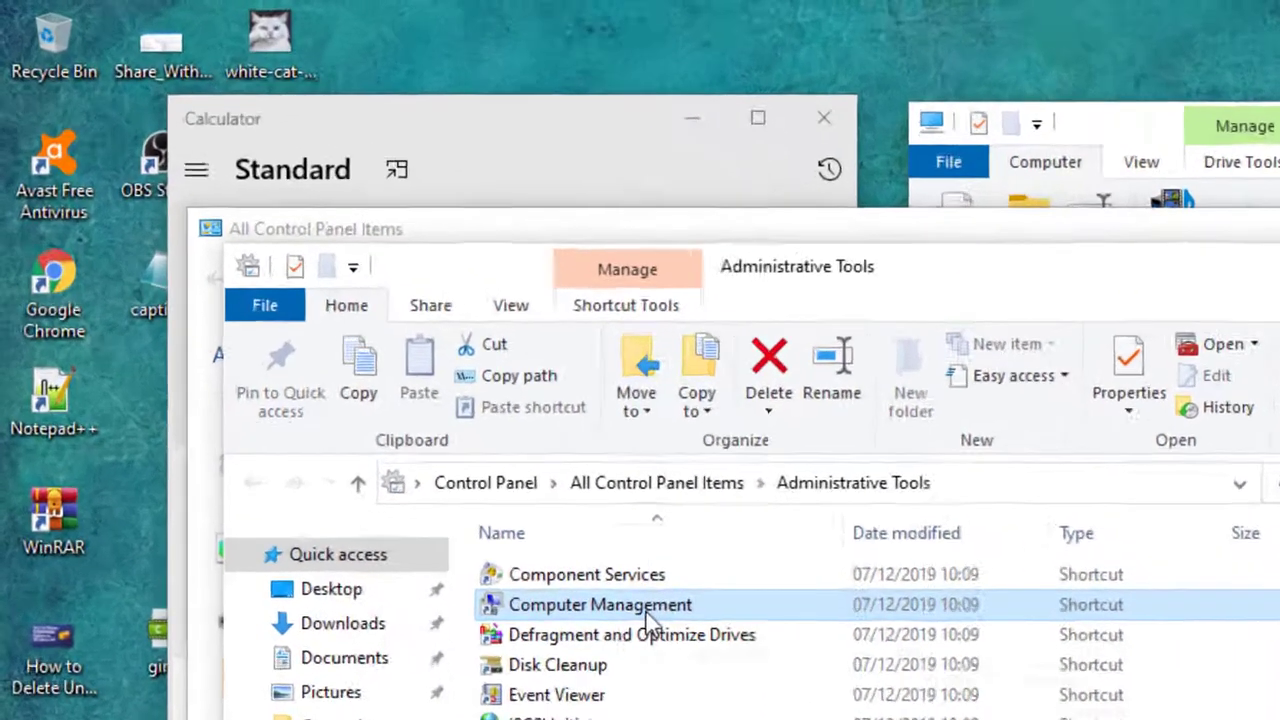
double_click(645, 608)
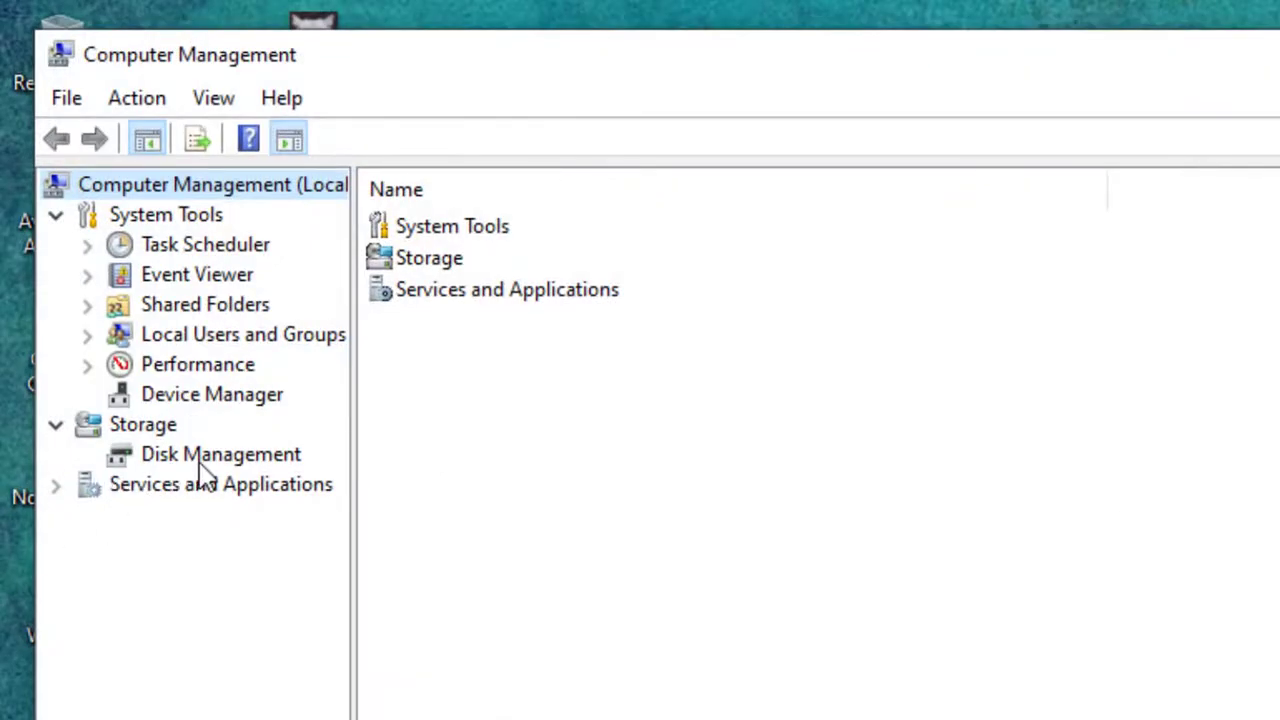
left_click(203, 465)
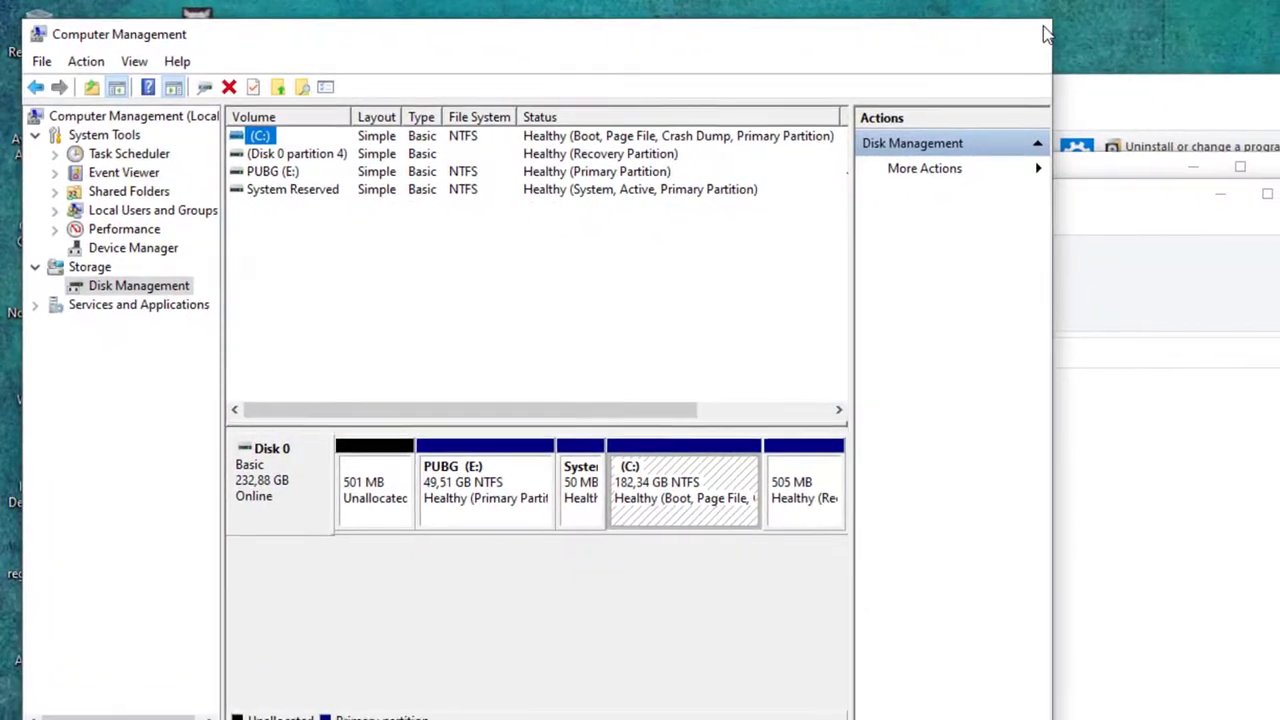
left_click(1029, 31)
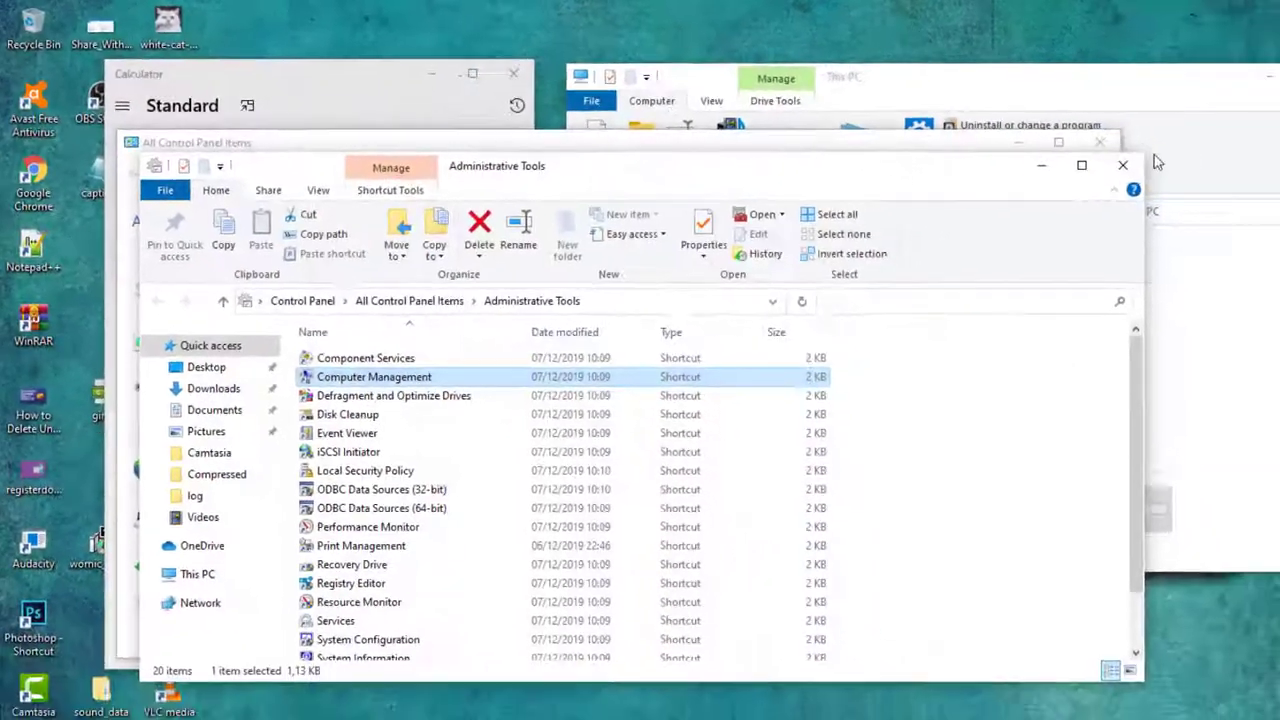
left_click(1006, 150)
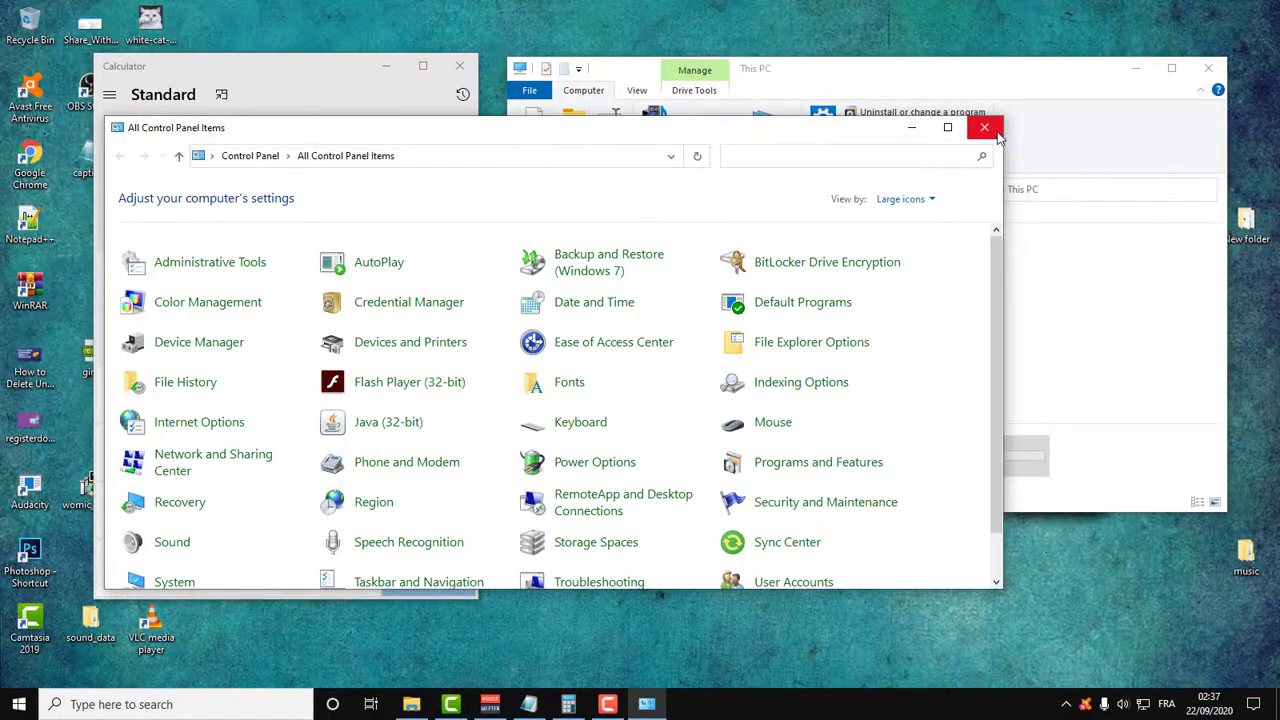
Close Control Panel and launch 'Create and format hard disk partitions' from search
left_click(985, 127)
left_click(205, 706)
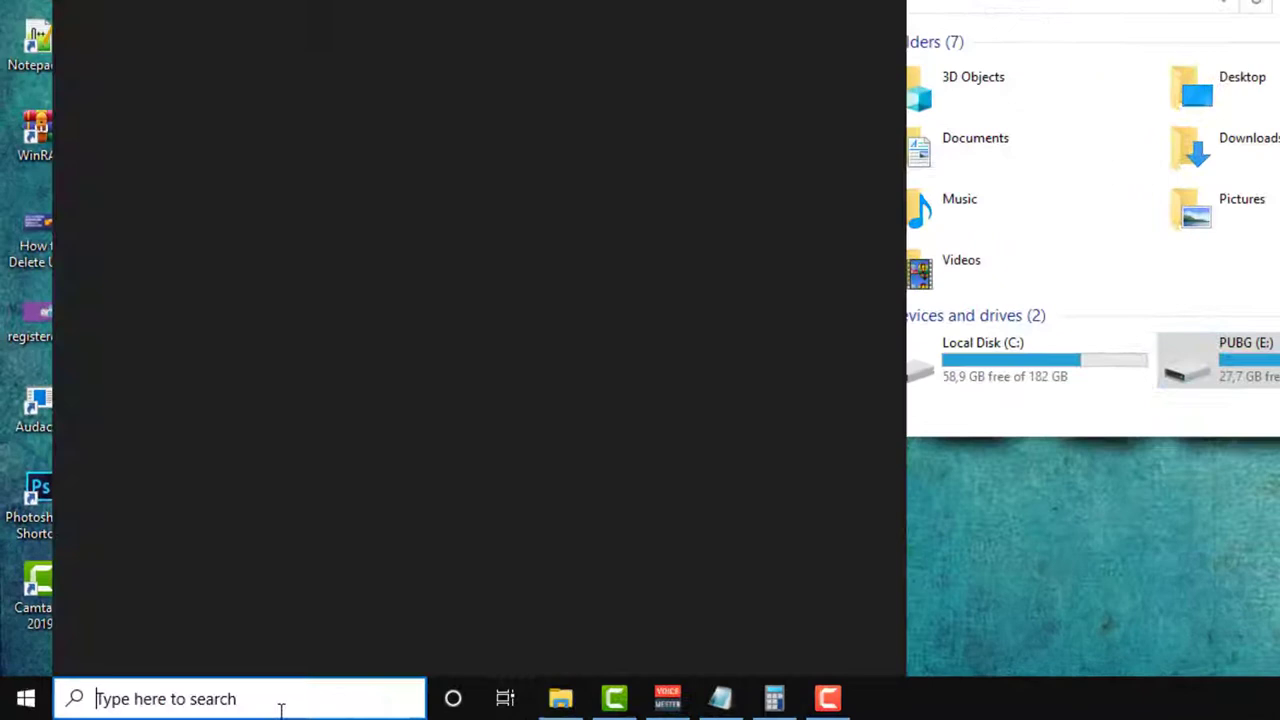
type("CREAT")
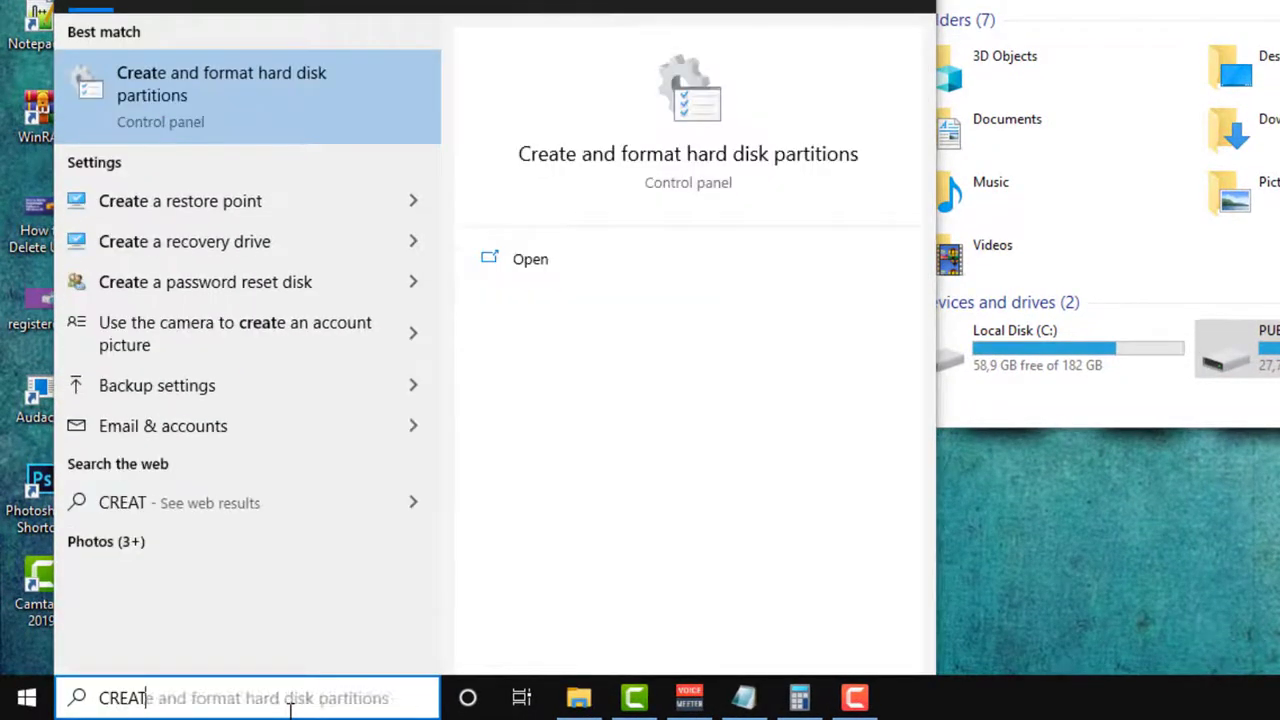
type(" AND")
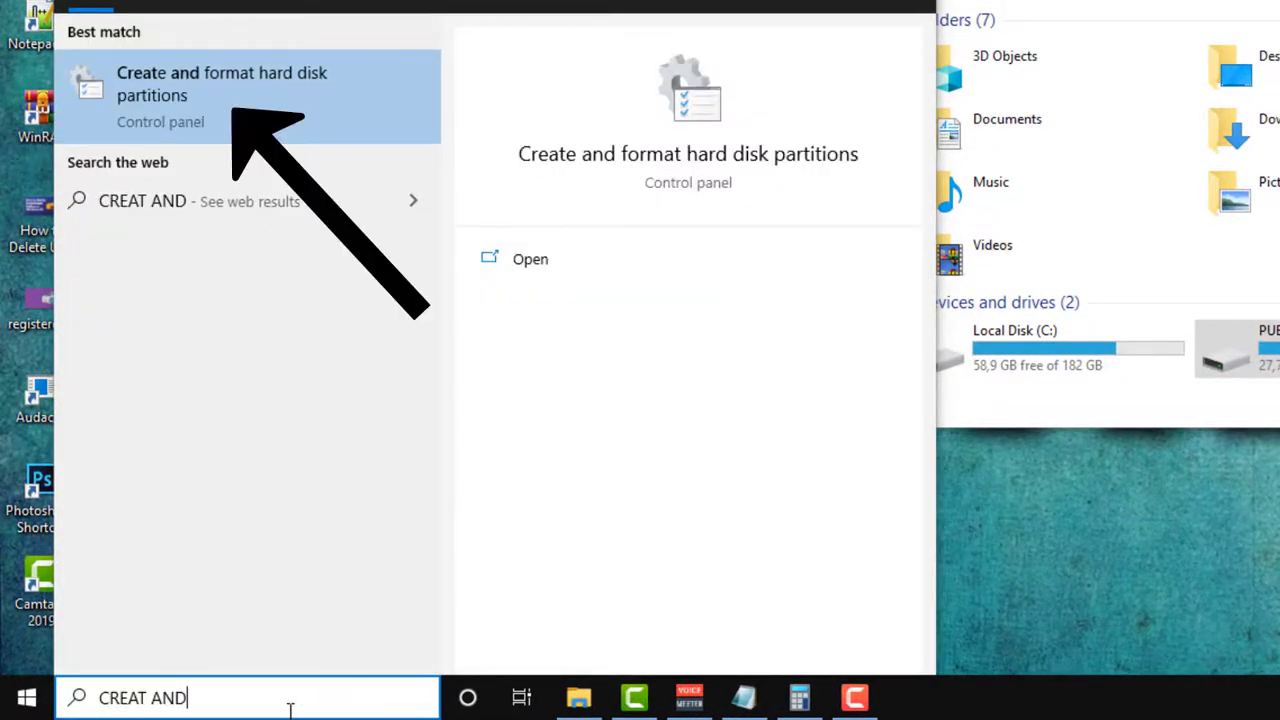
left_click(152, 107)
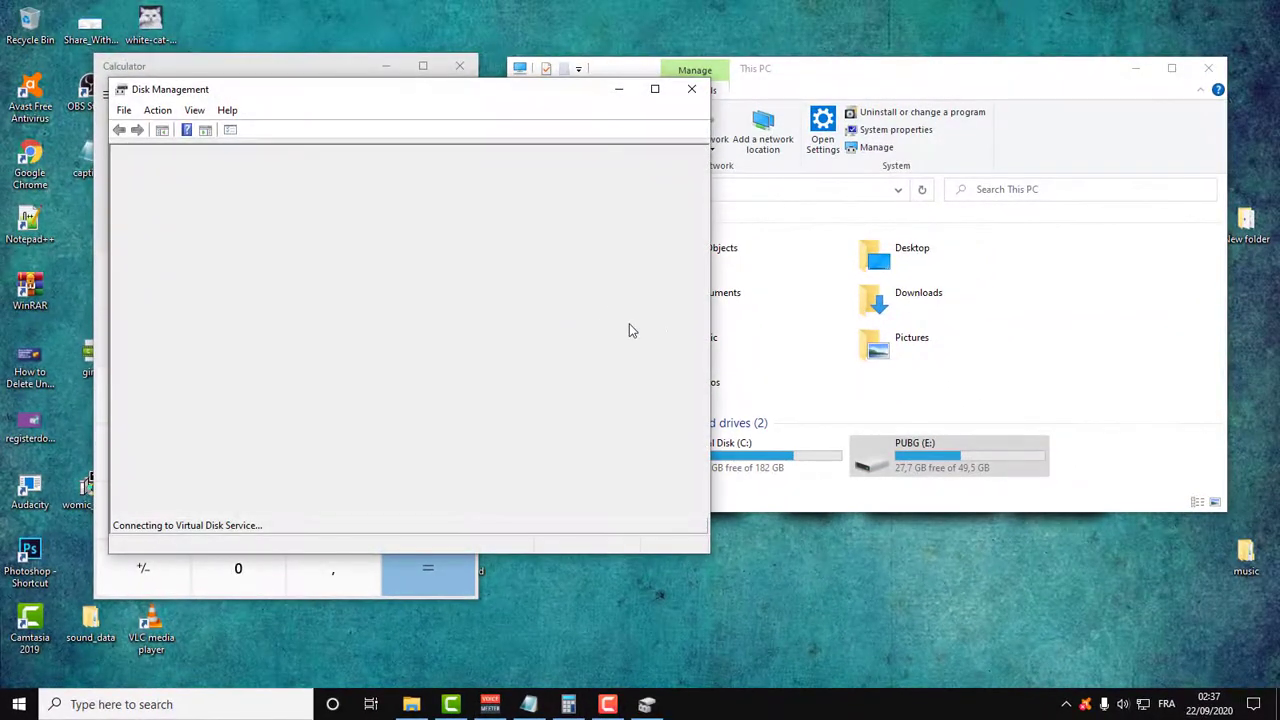
Reposition the Disk Management window so the Calculator stays visible
left_click_drag(432, 102, 874, 87)
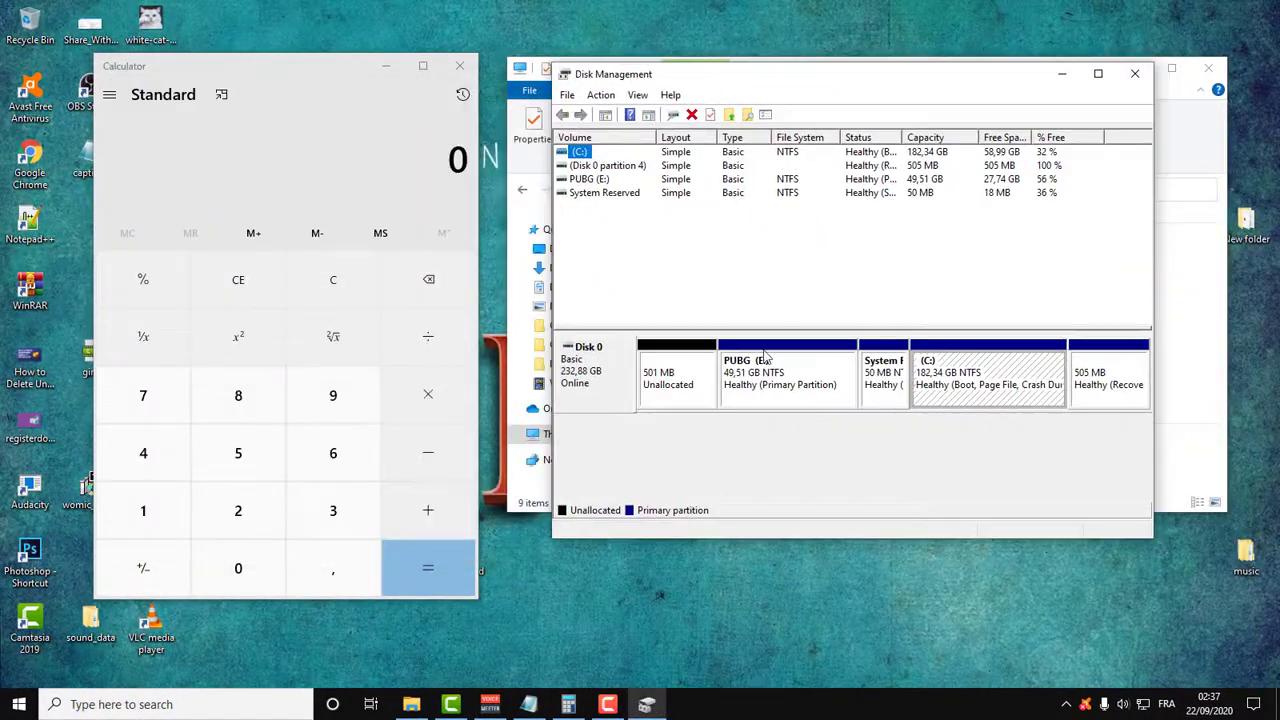
left_click_drag(729, 79, 674, 177)
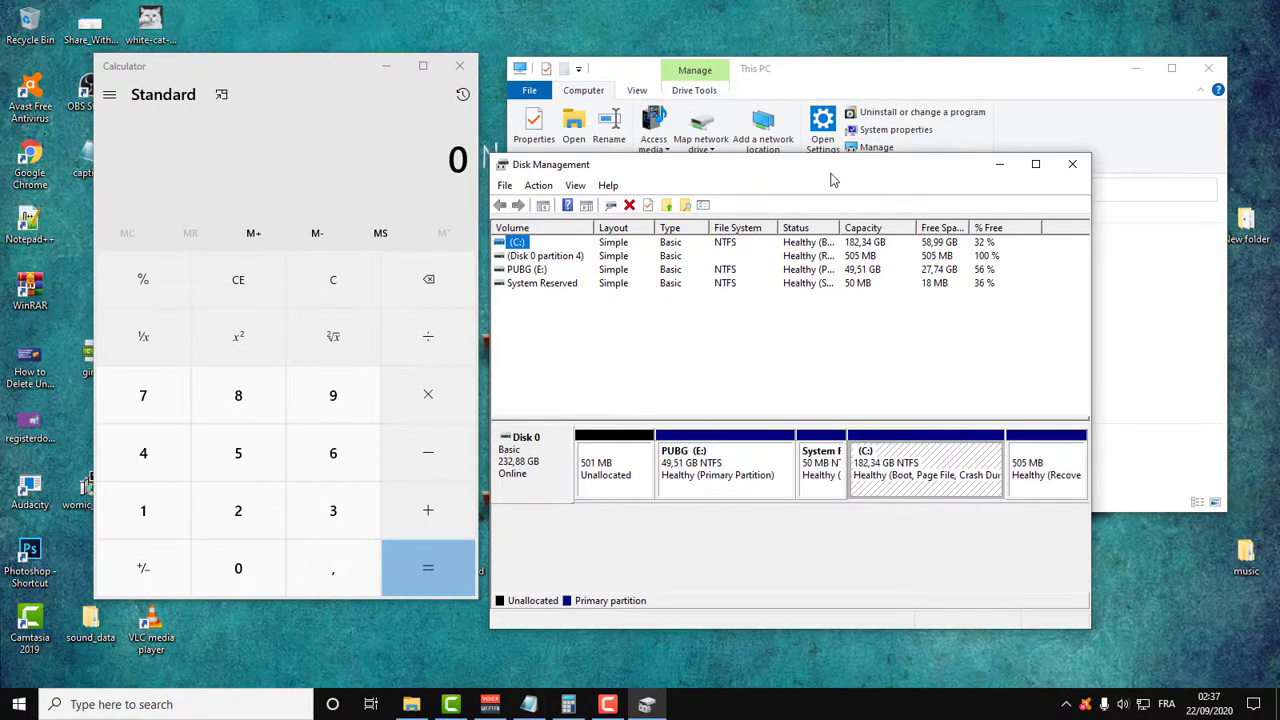
left_click_drag(830, 180, 578, 174)
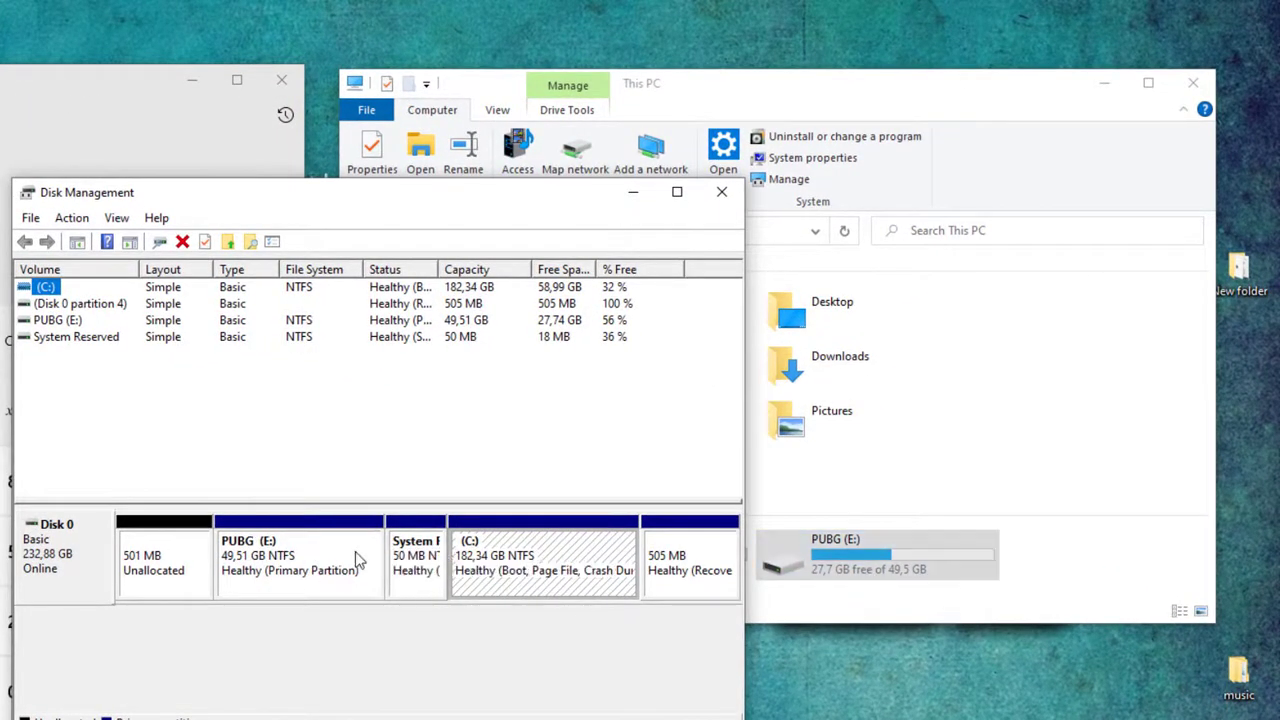
left_click_drag(361, 193, 272, 166)
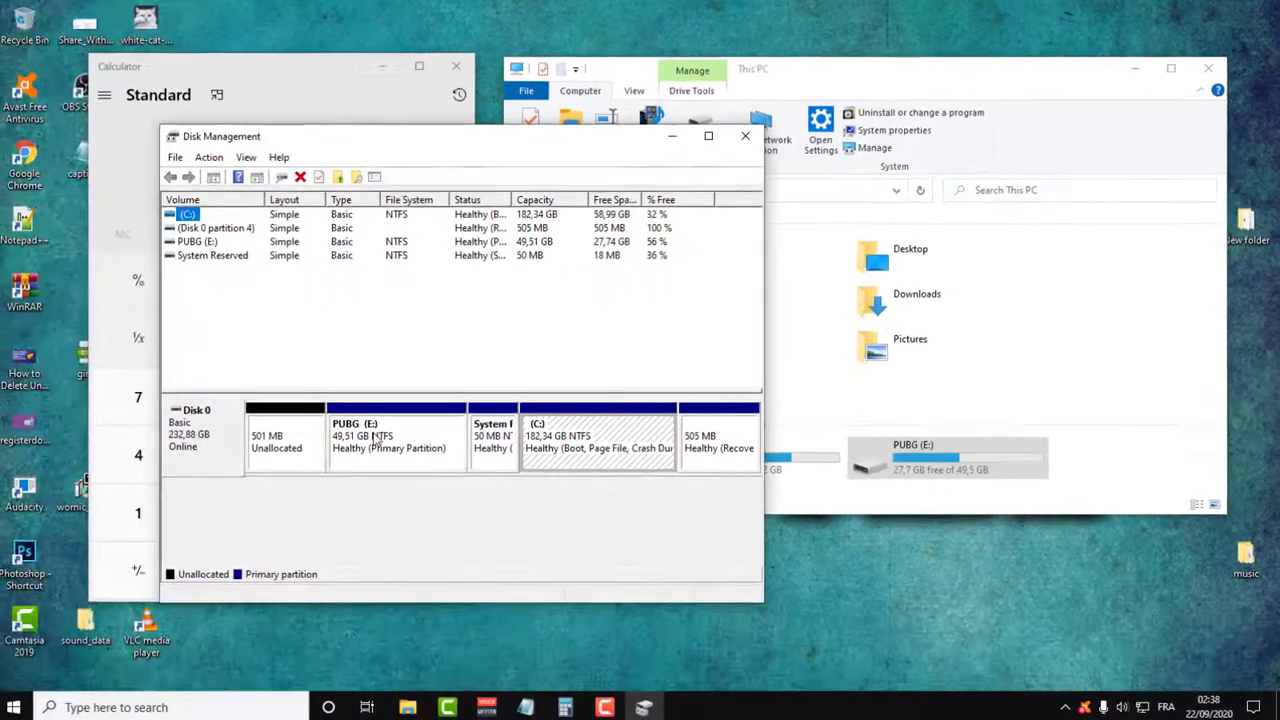
Open Shrink Volume for PUBG (E:), offering 28359 MB to shrink from 50698 MB
right_click(379, 437)
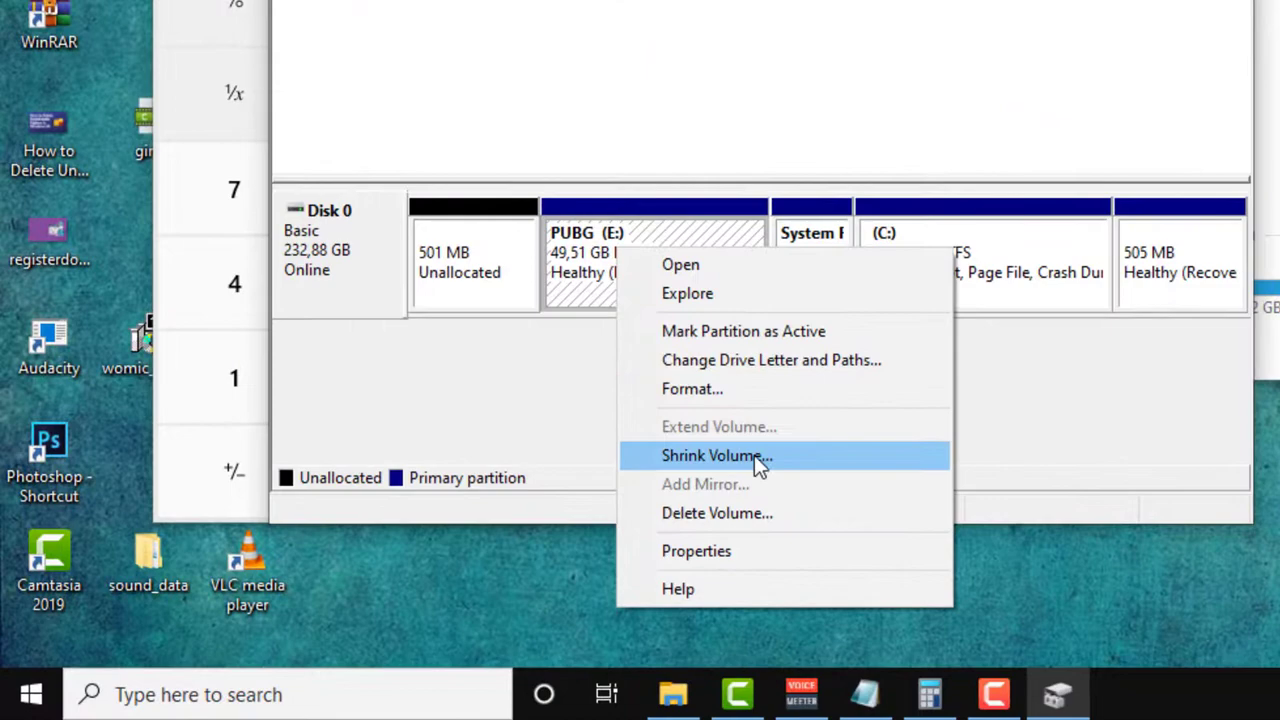
left_click(762, 465)
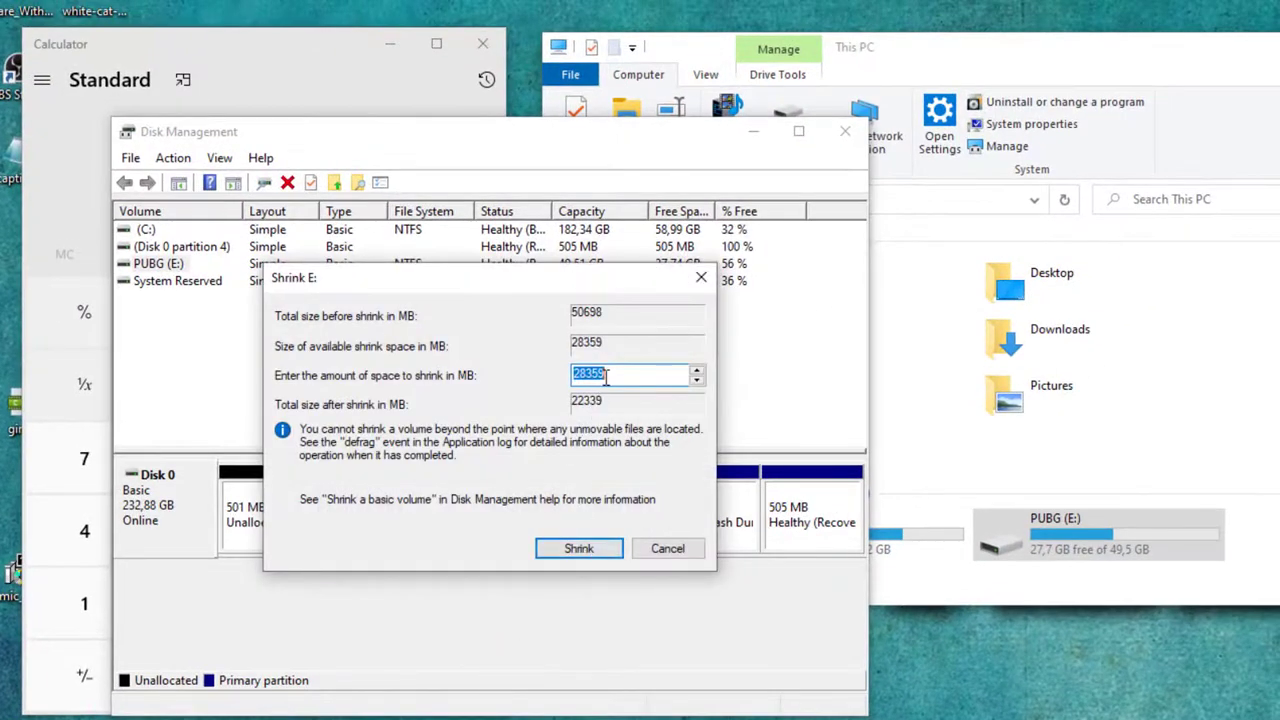
left_click(520, 127)
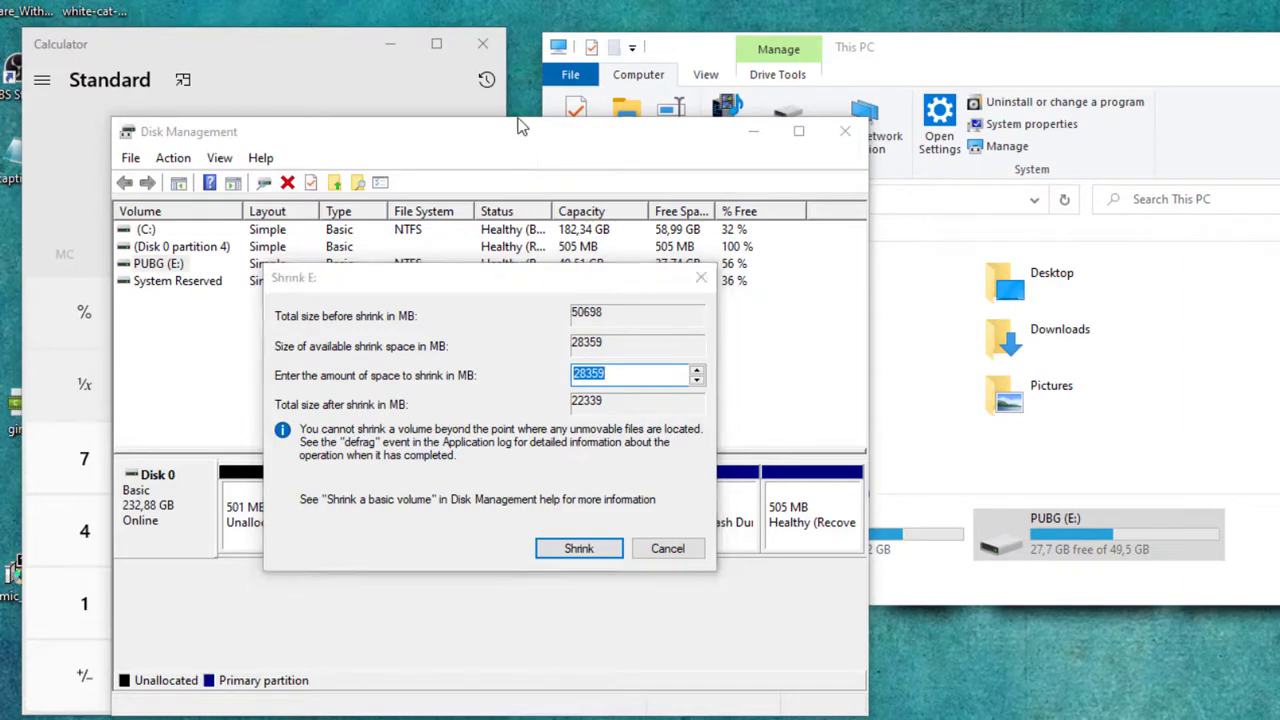
mouse_move(522, 277)
left_mouse_down()
mouse_move(563, 279)
mouse_move(511, 282)
left_mouse_up()
With Calculator beside the shrink dialog, compute 15 × 1024 = 15 360
left_click_drag(330, 45, 1100, 63)
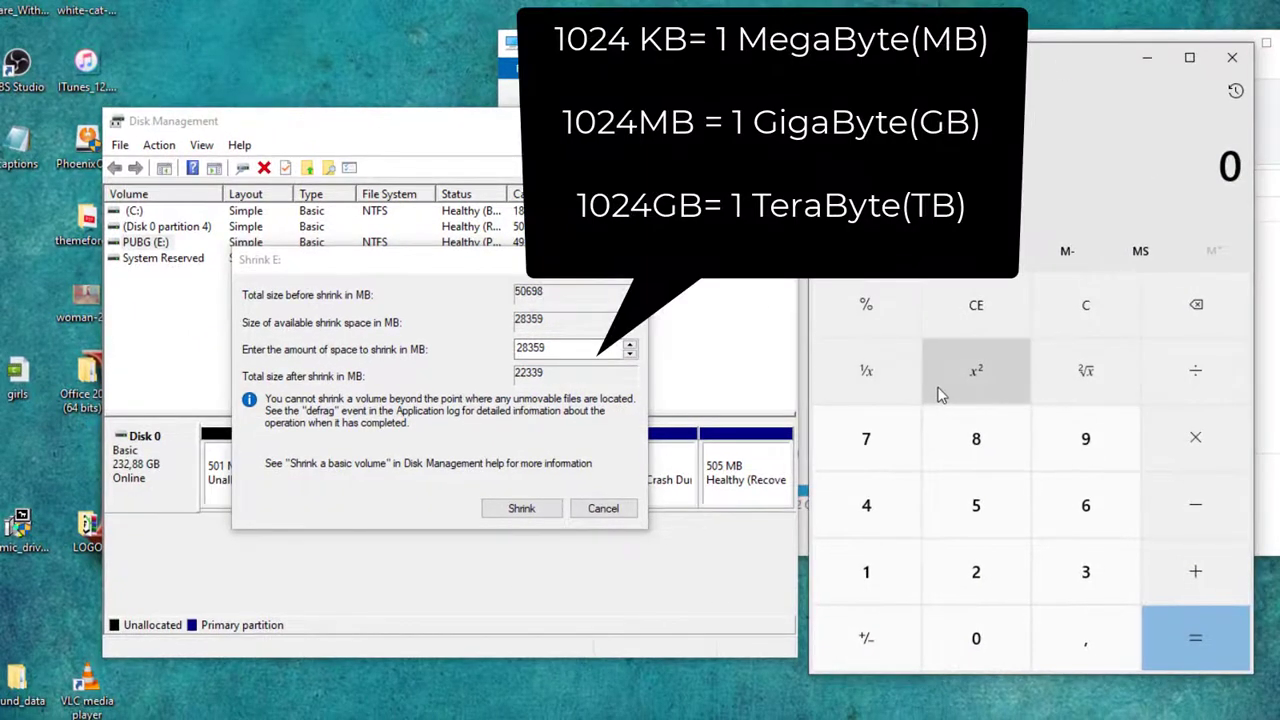
left_click(862, 572)
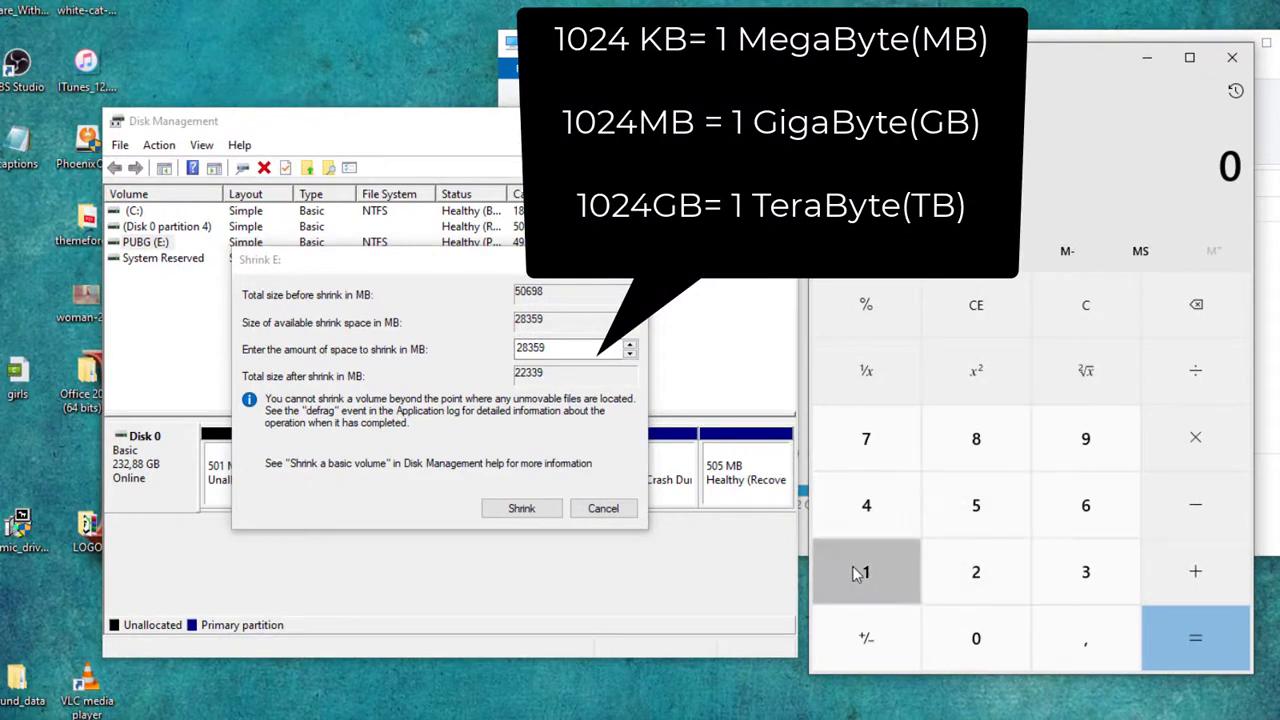
left_click(976, 516)
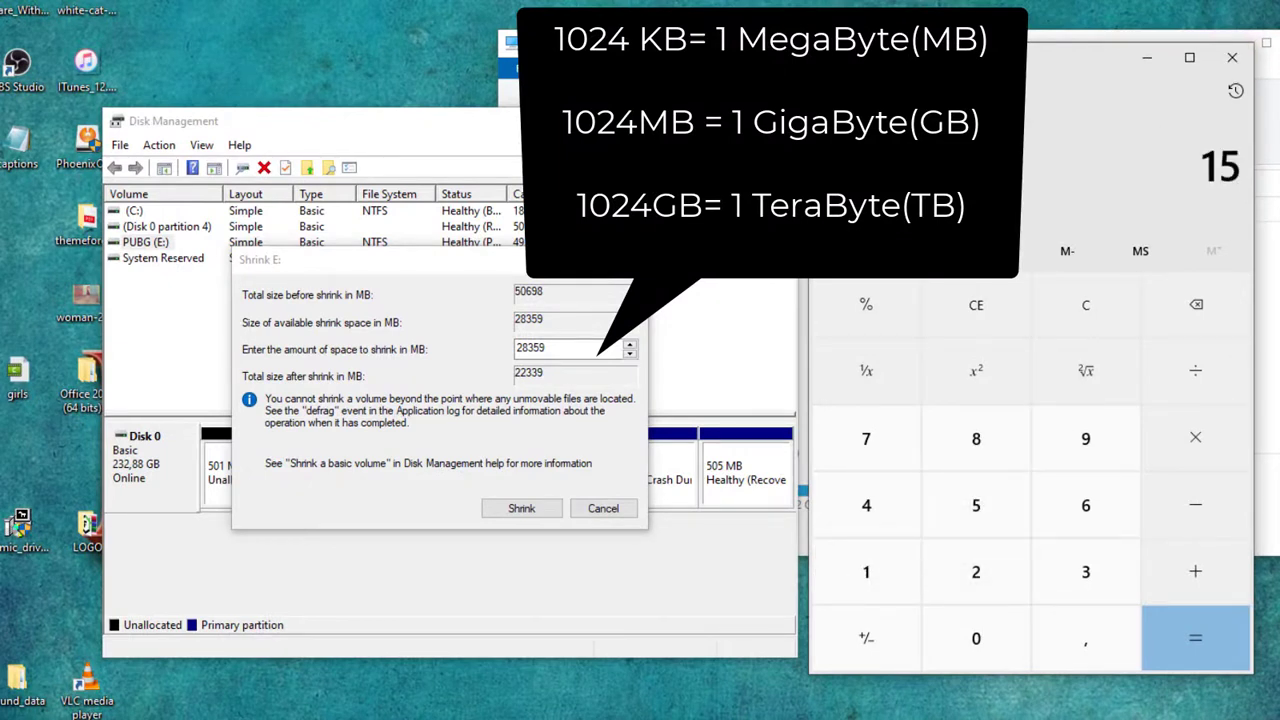
left_click(1196, 440)
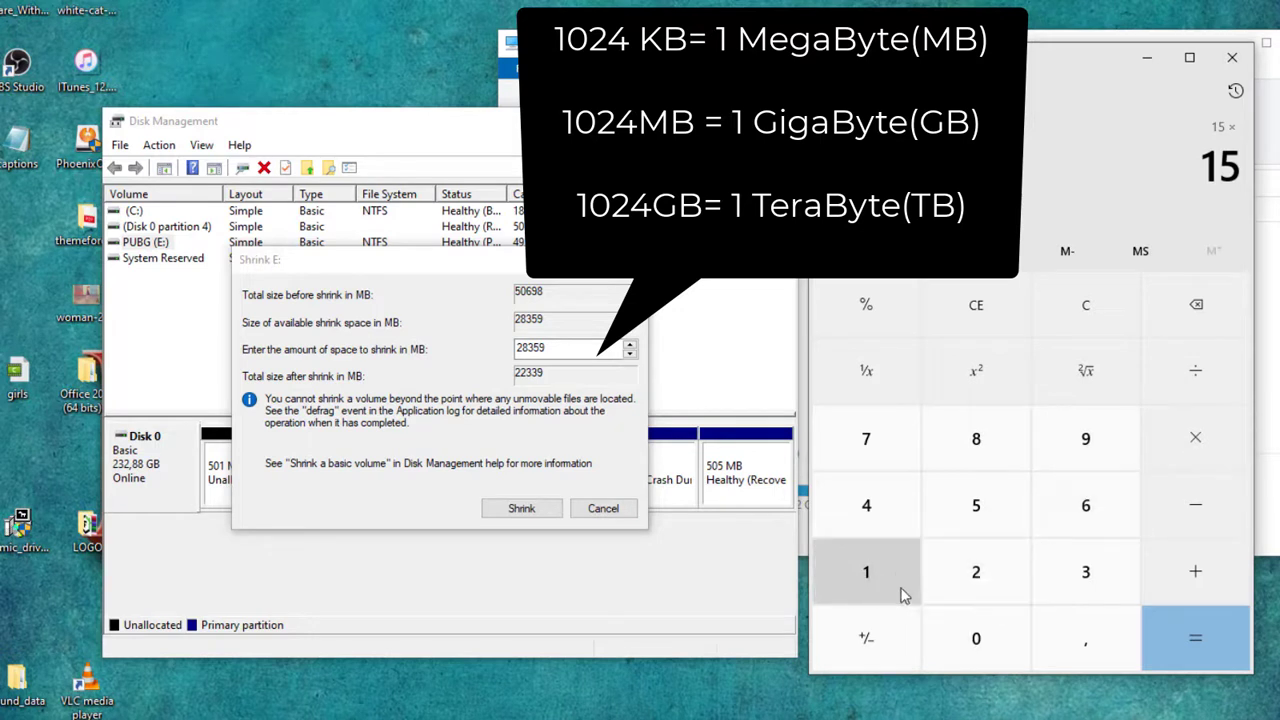
left_click(868, 573)
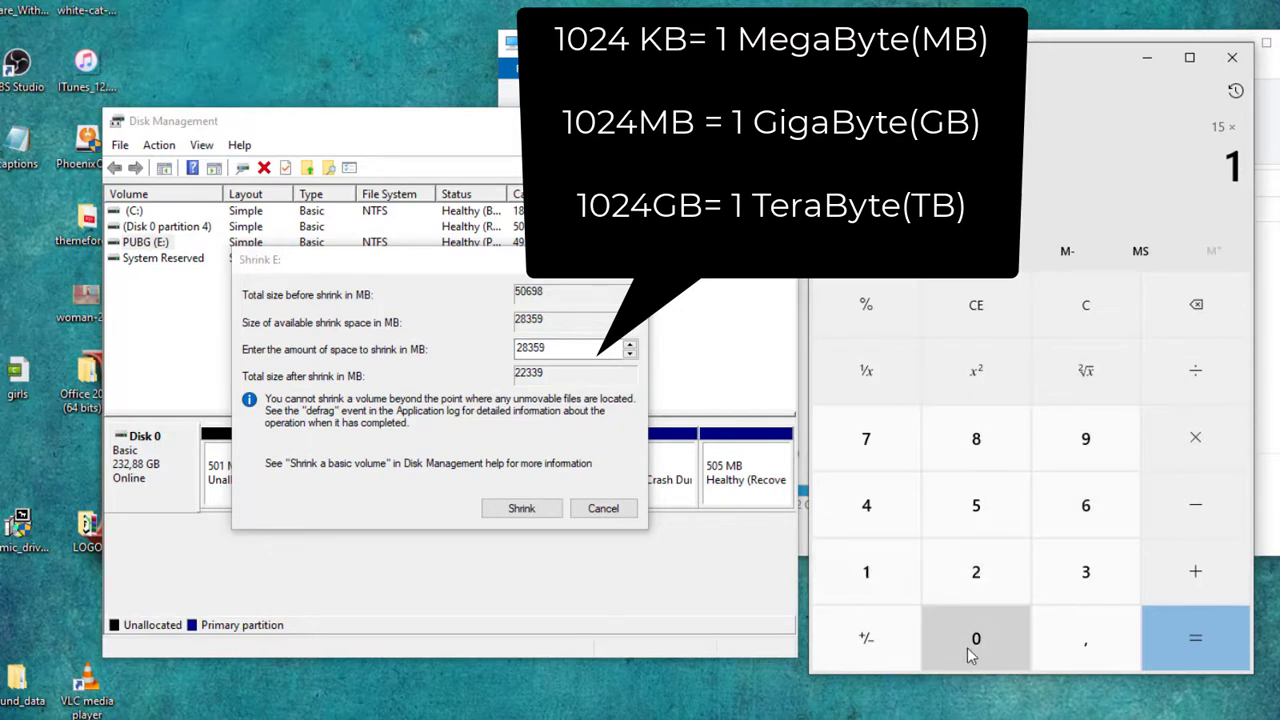
left_click(968, 646)
left_click(995, 583)
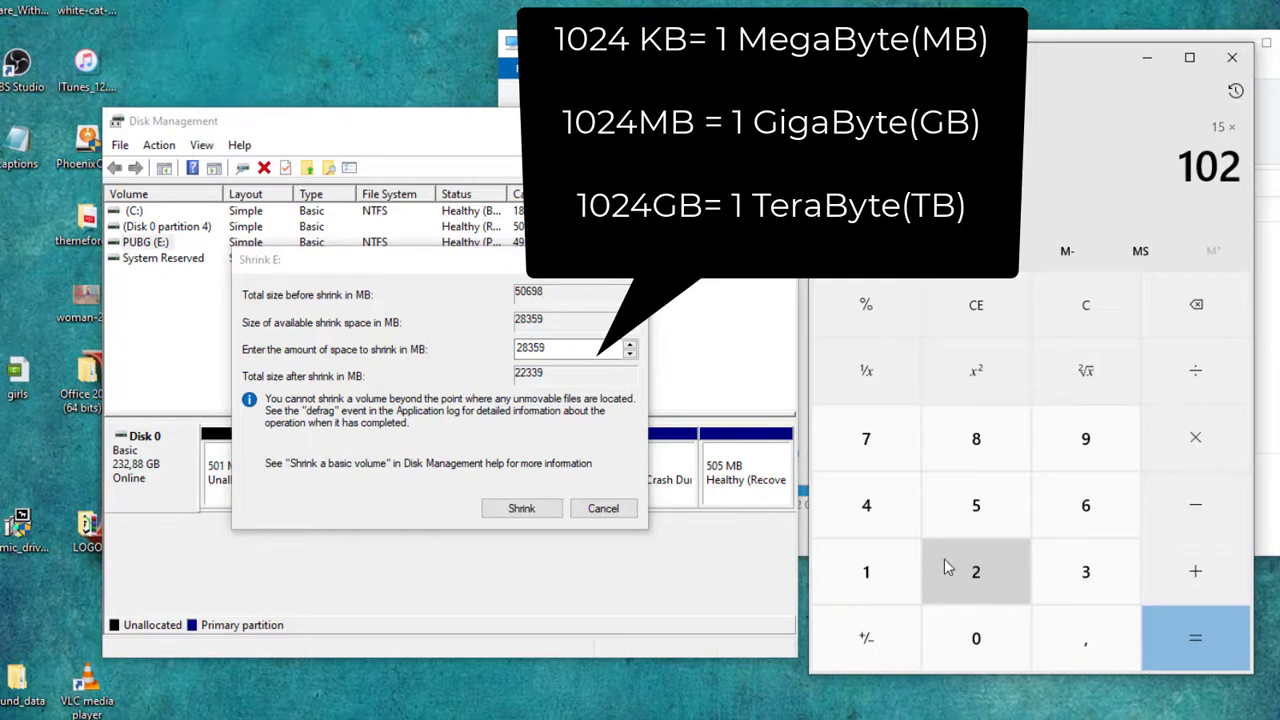
left_click(894, 516)
left_click(1195, 638)
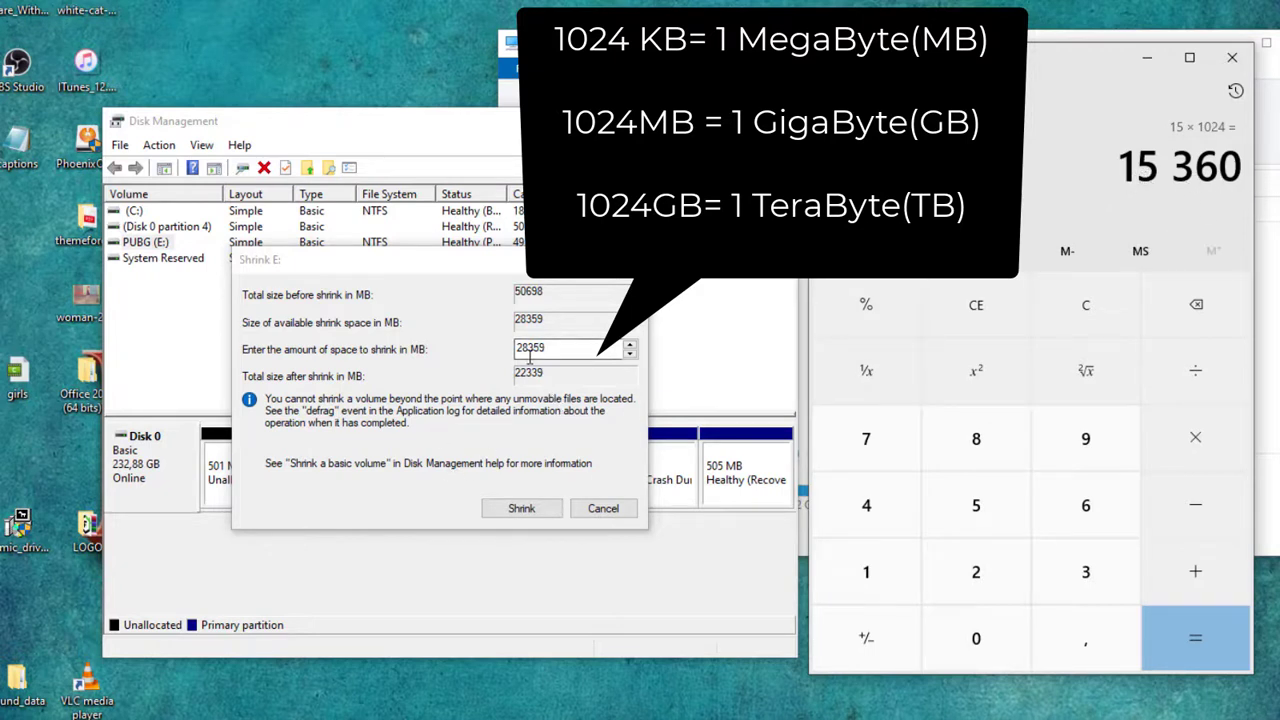
Replace the 28359 shrink amount with 15360 MB and shrink PUBG (E:)
left_click_drag(573, 347, 464, 347)
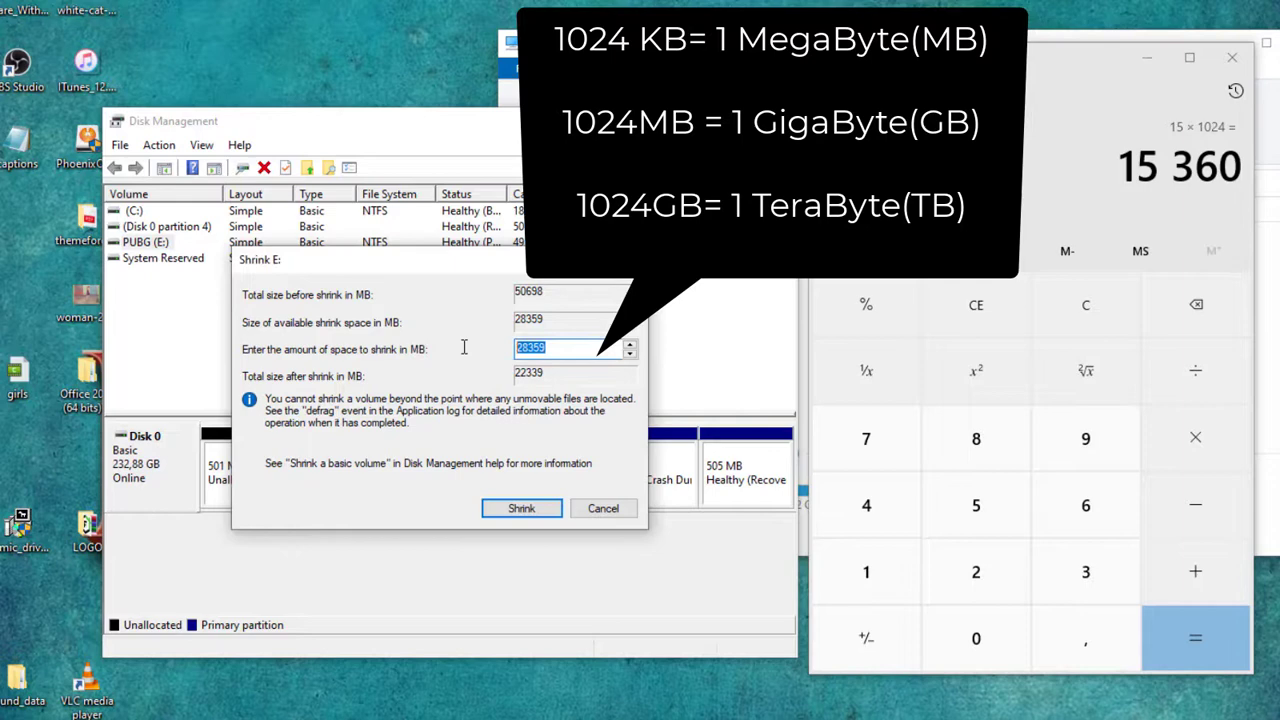
type("15360")
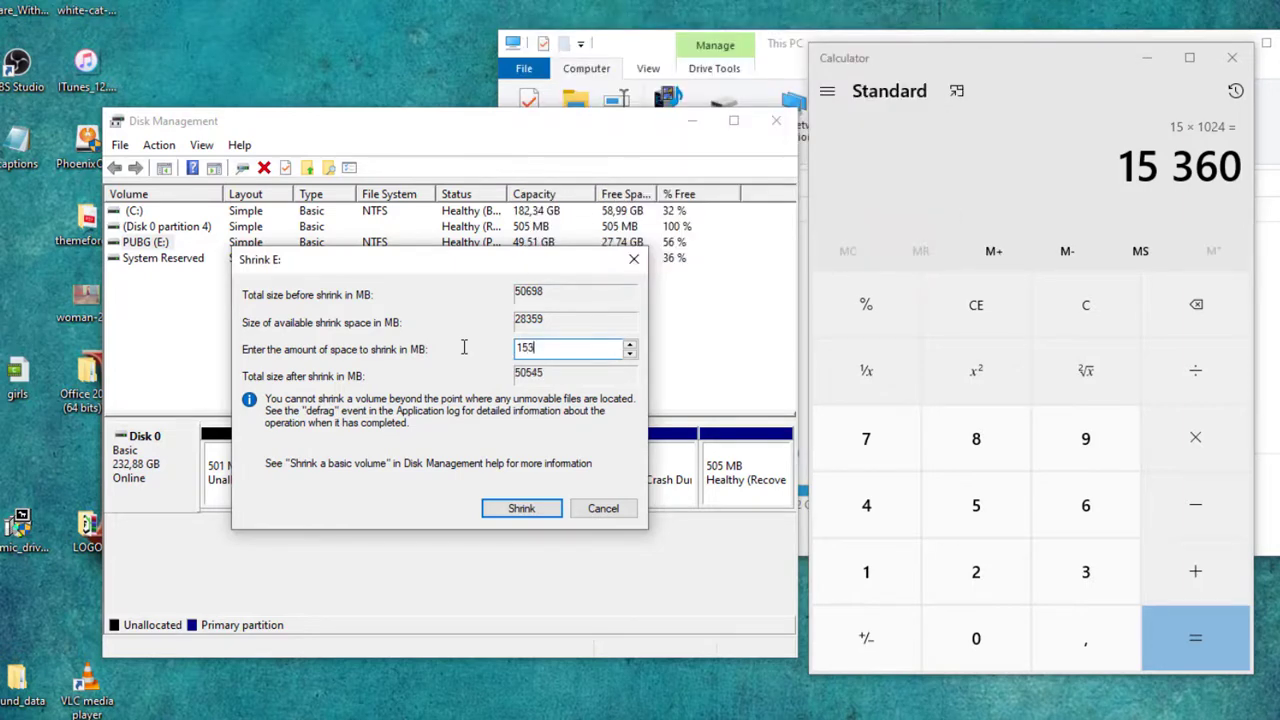
left_click(533, 512)
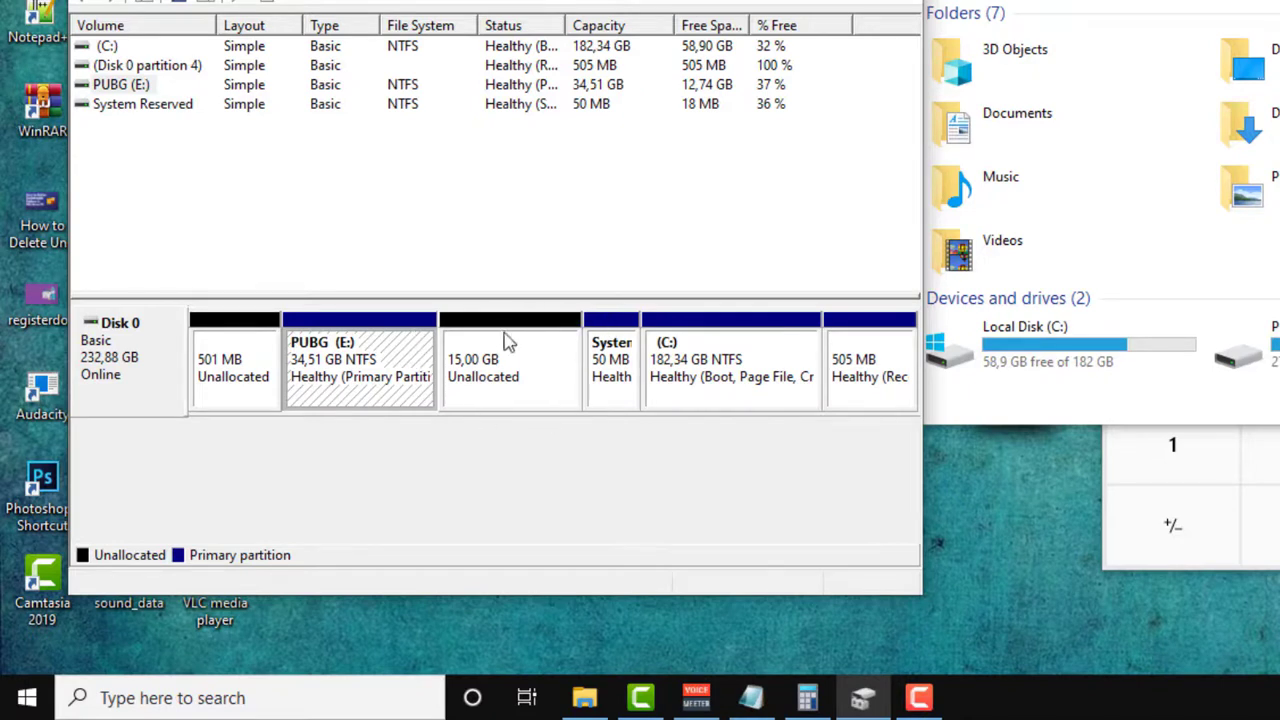
Compare the (C:) and 15,00 GB unallocated blocks, then refresh This PC to show PUBG (E:) at 34,5 GB
left_click(738, 401)
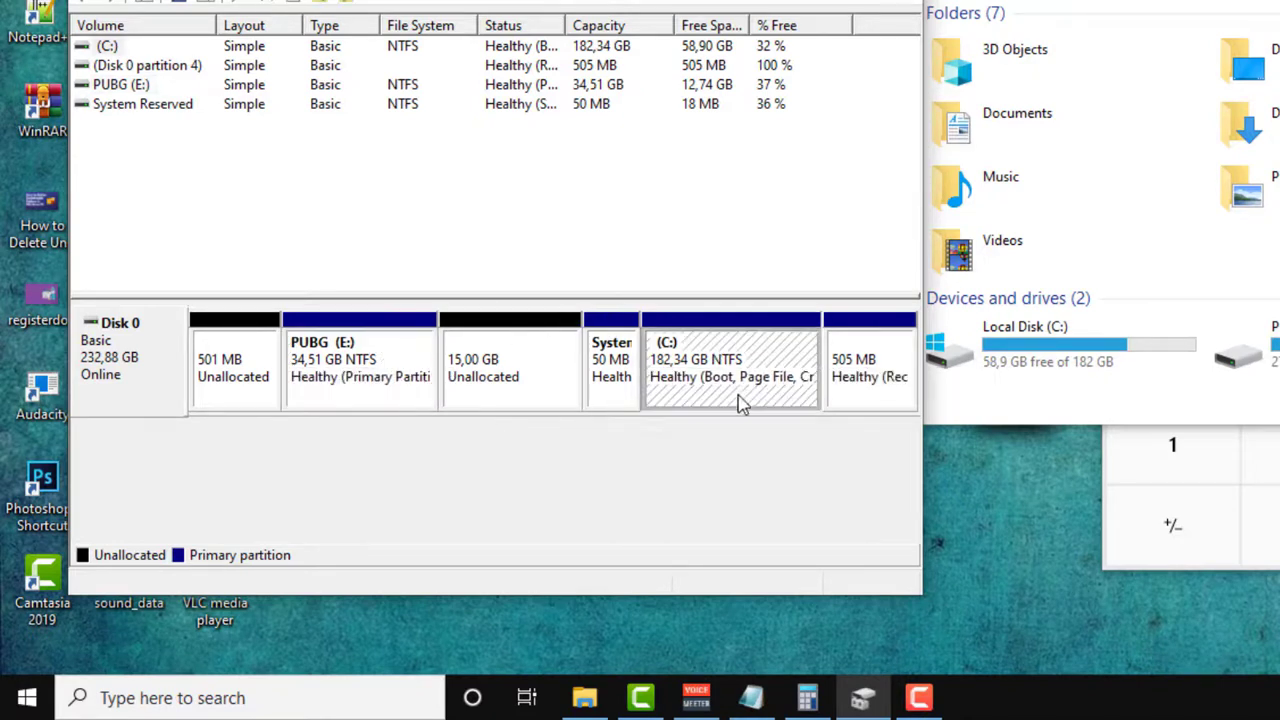
left_click(488, 384)
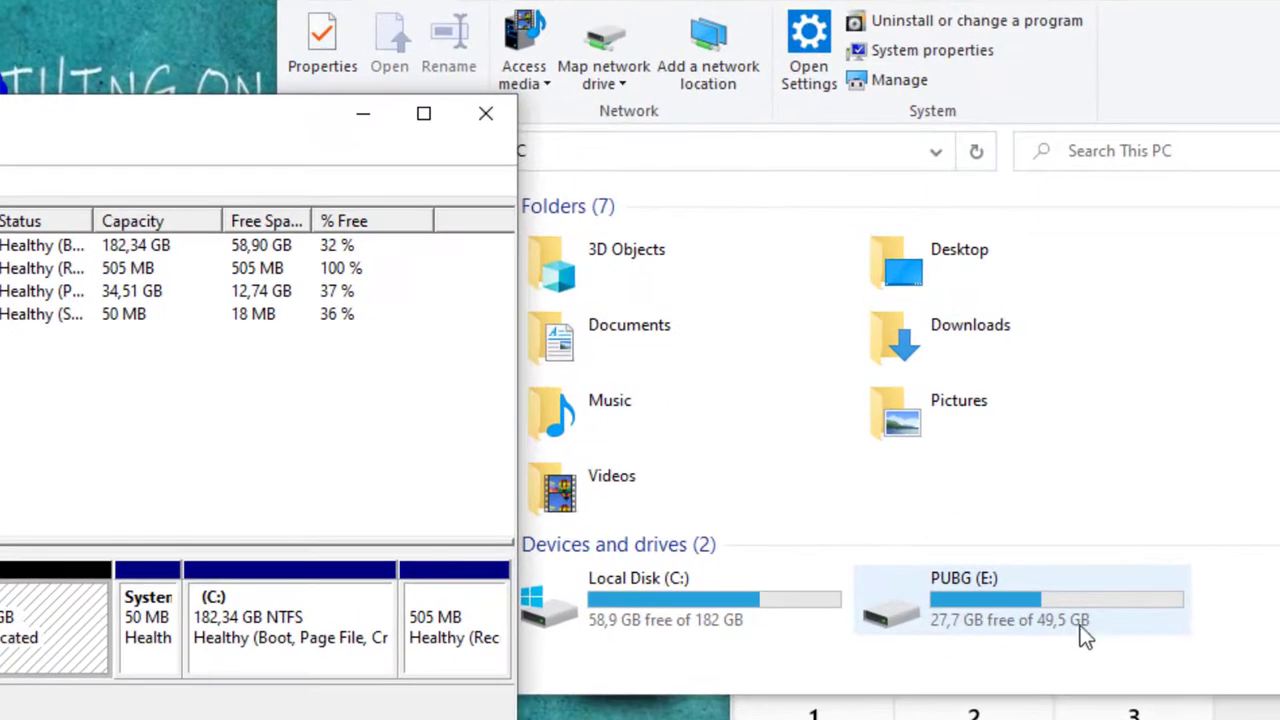
left_click(983, 155)
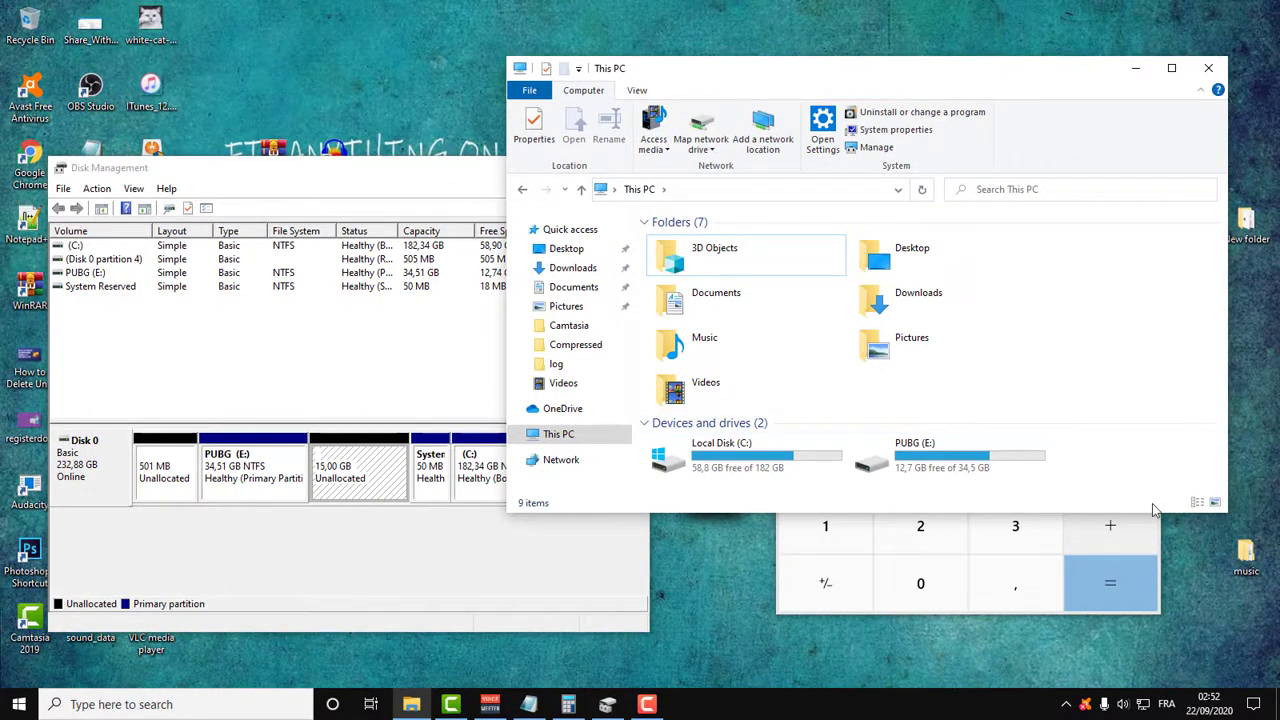
Bring Disk Management forward and check the 15,00 GB unallocated block's options without choosing any
left_click(323, 485)
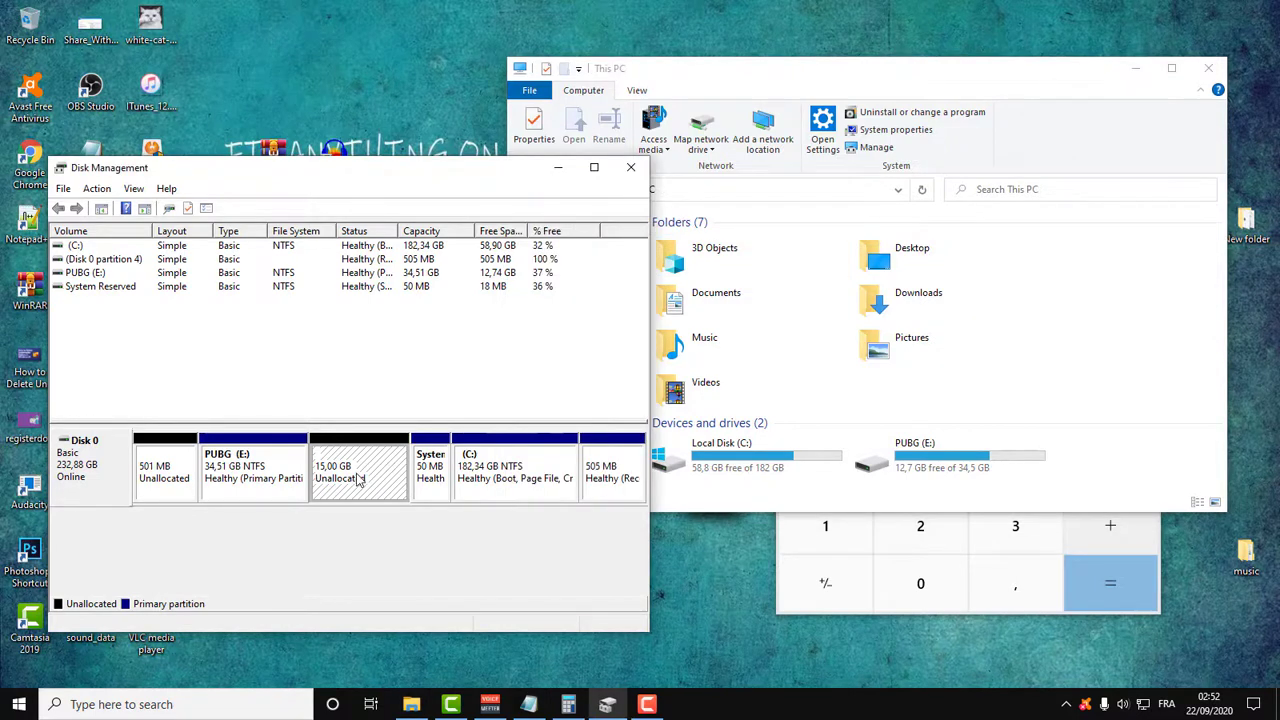
right_click(358, 480)
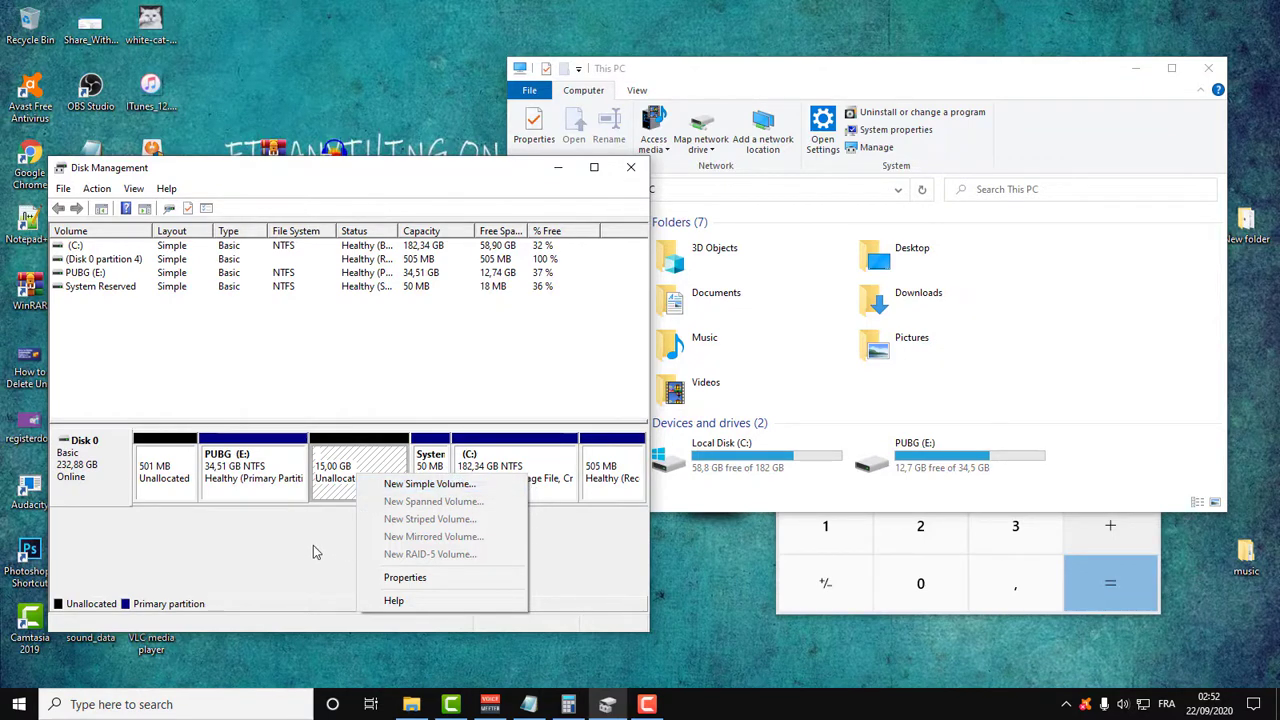
left_click(249, 527)
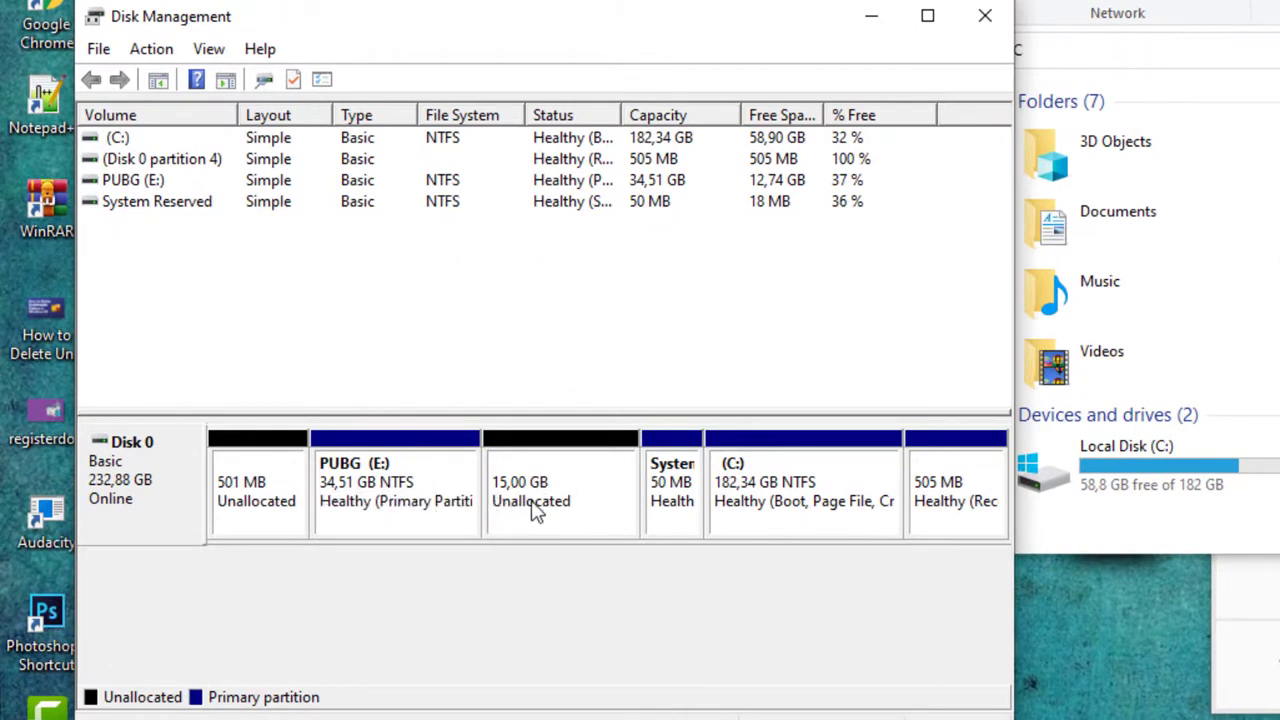
Start Extend Volume on PUBG (E:) and select all 15360 MB from Disk 0
right_click(383, 470)
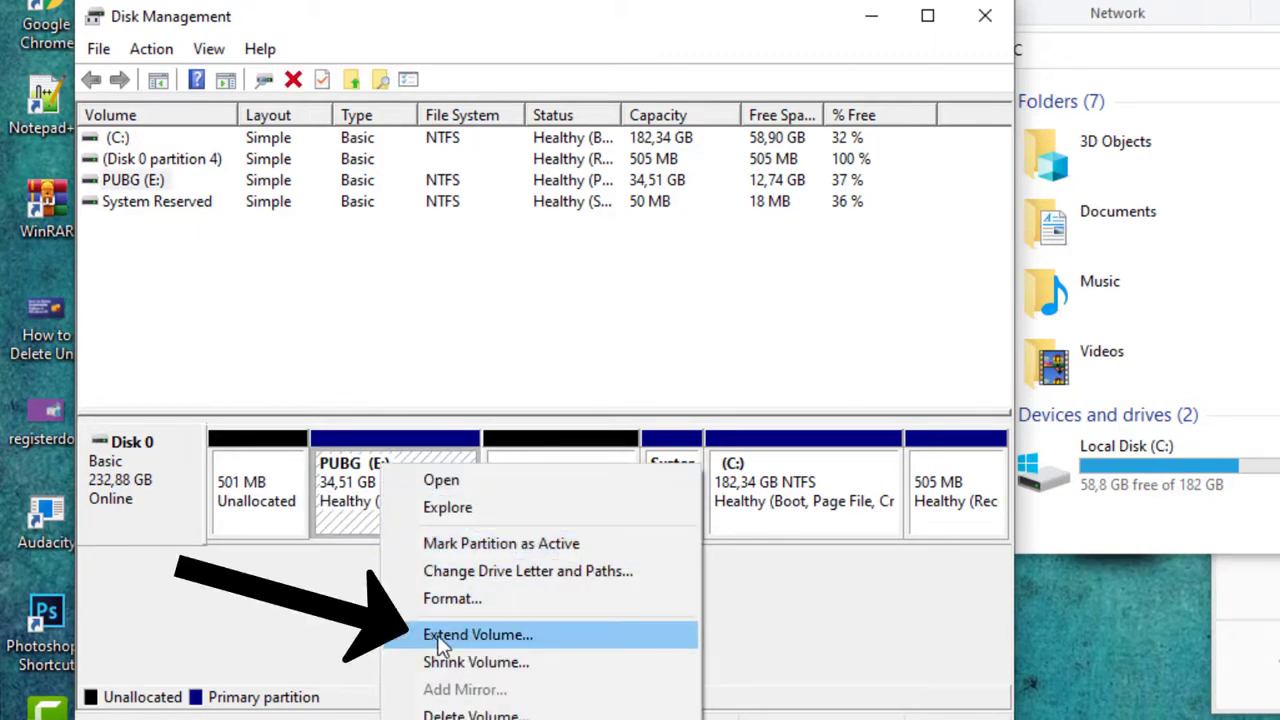
left_click(510, 640)
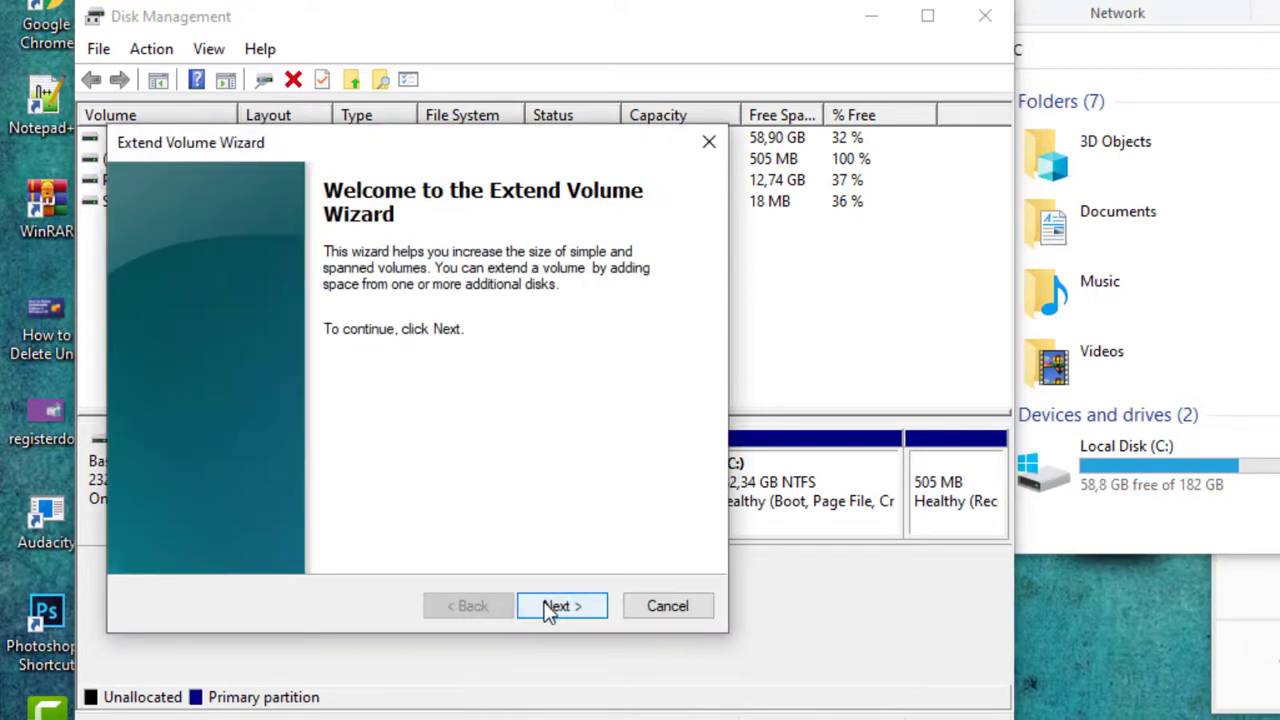
left_click_drag(520, 152, 944, 50)
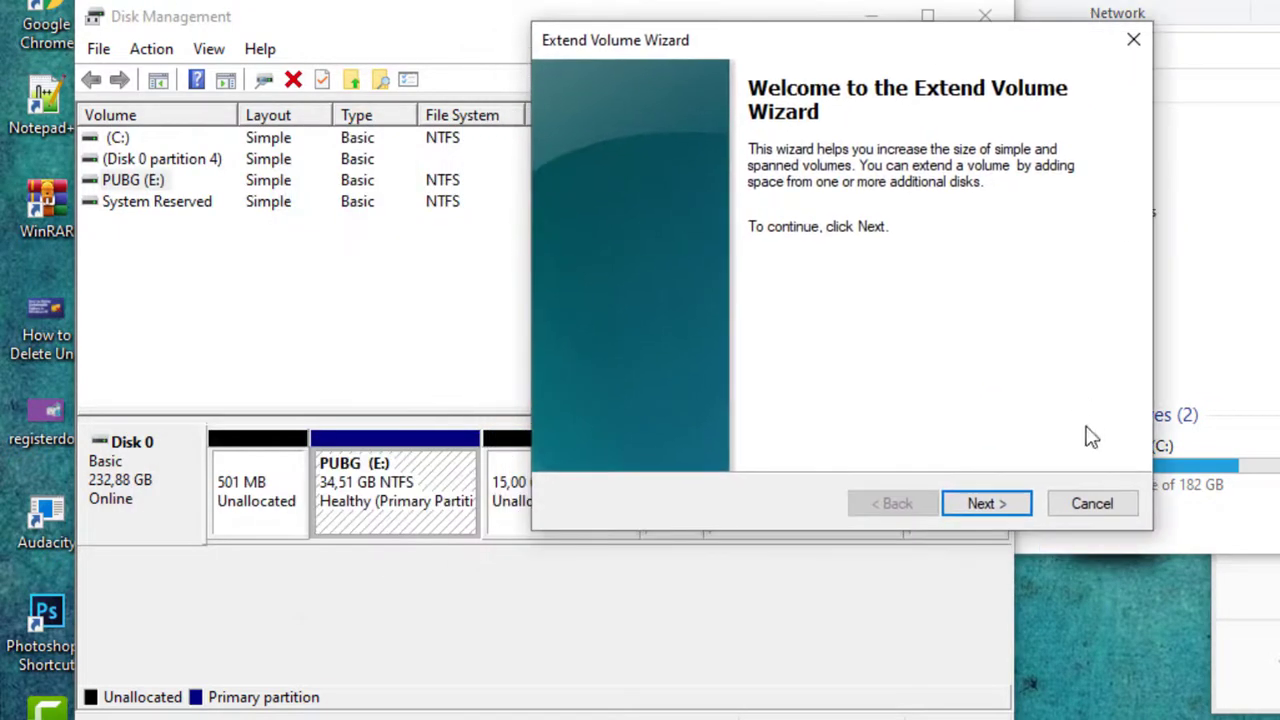
left_click(985, 504)
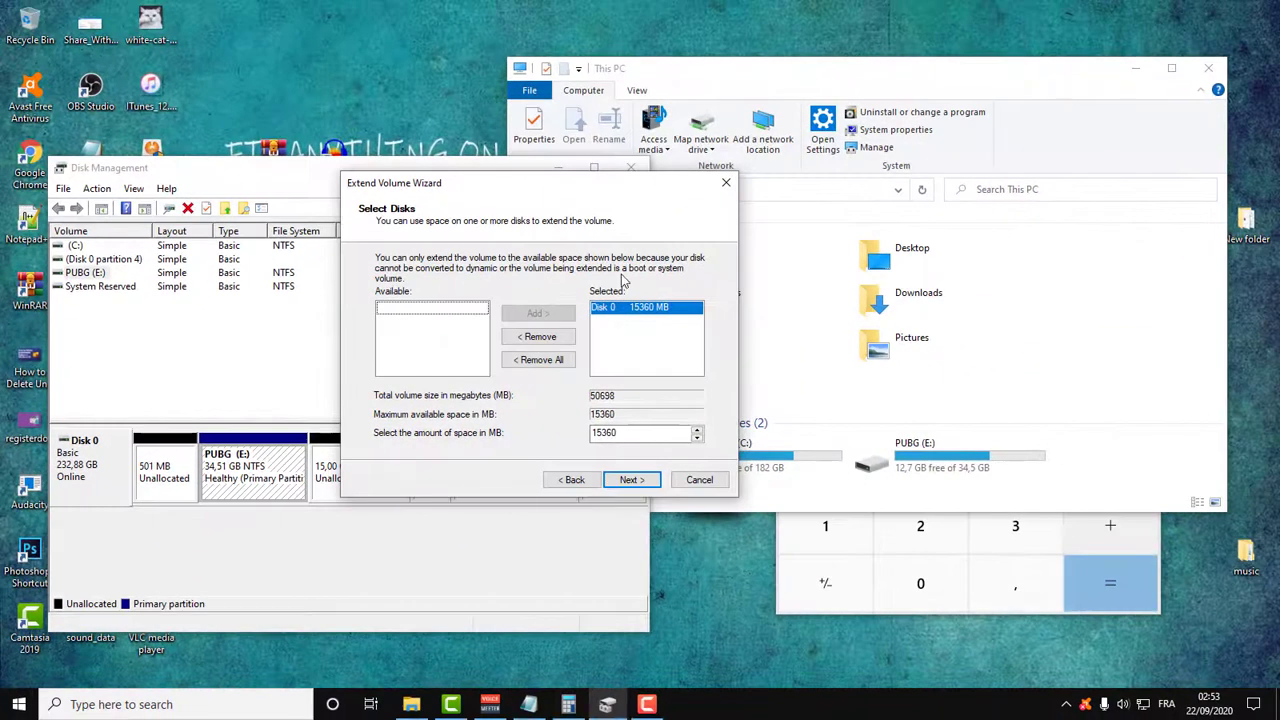
left_click_drag(597, 195, 842, 220)
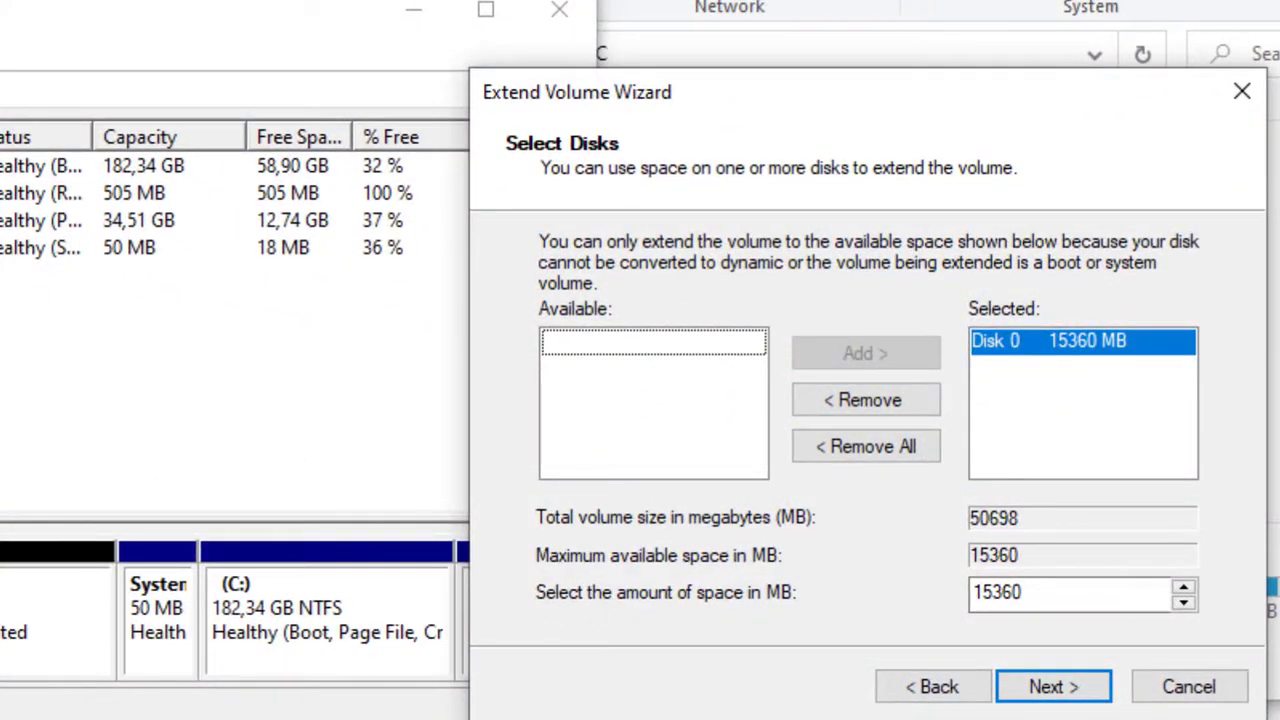
left_click(1052, 687)
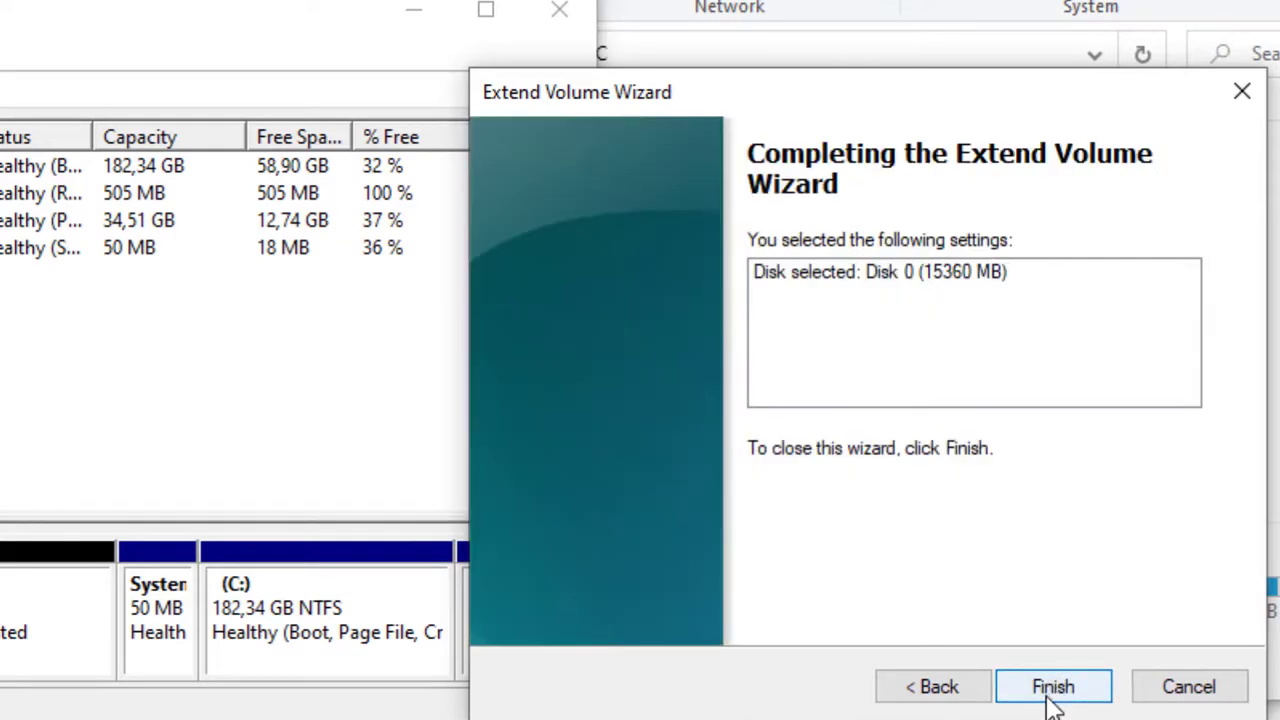
Finish the extension and refresh This PC, showing PUBG (E:) at 27,7 GB free of 49,5 GB
left_click(1052, 690)
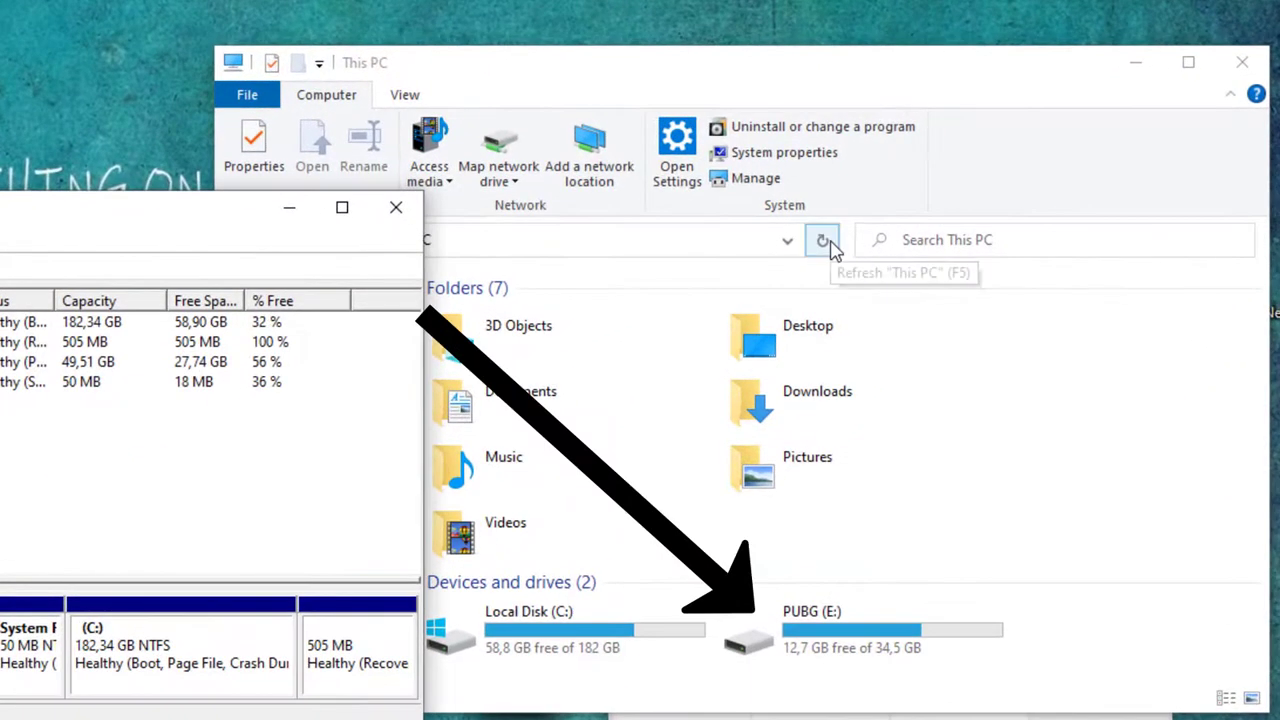
left_click(823, 241)
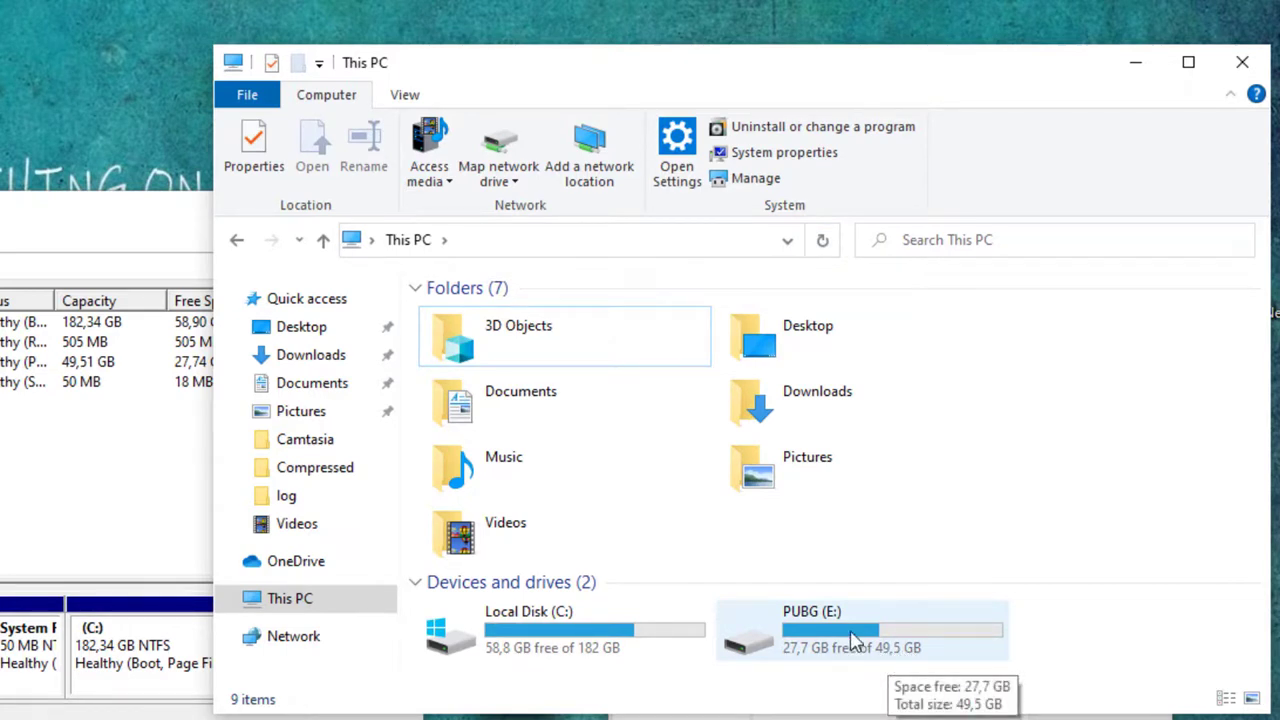
double_click(862, 632)
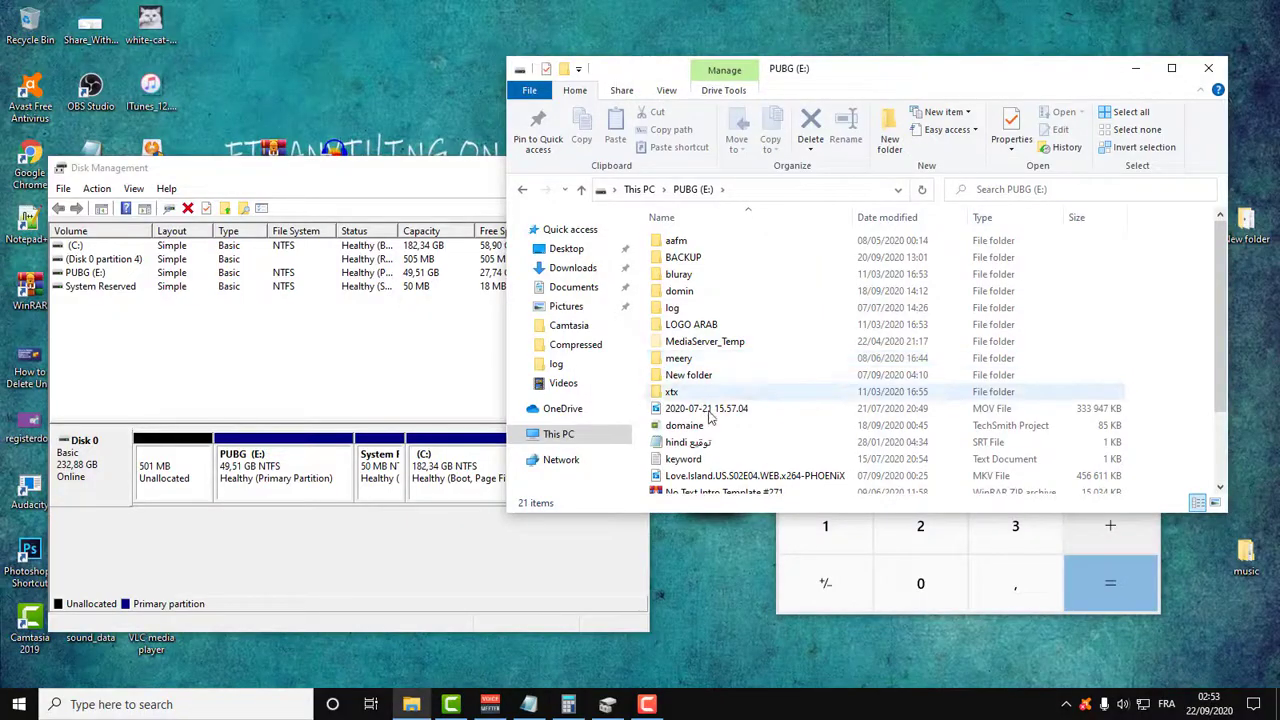
scroll(541, 550, "down", 2)
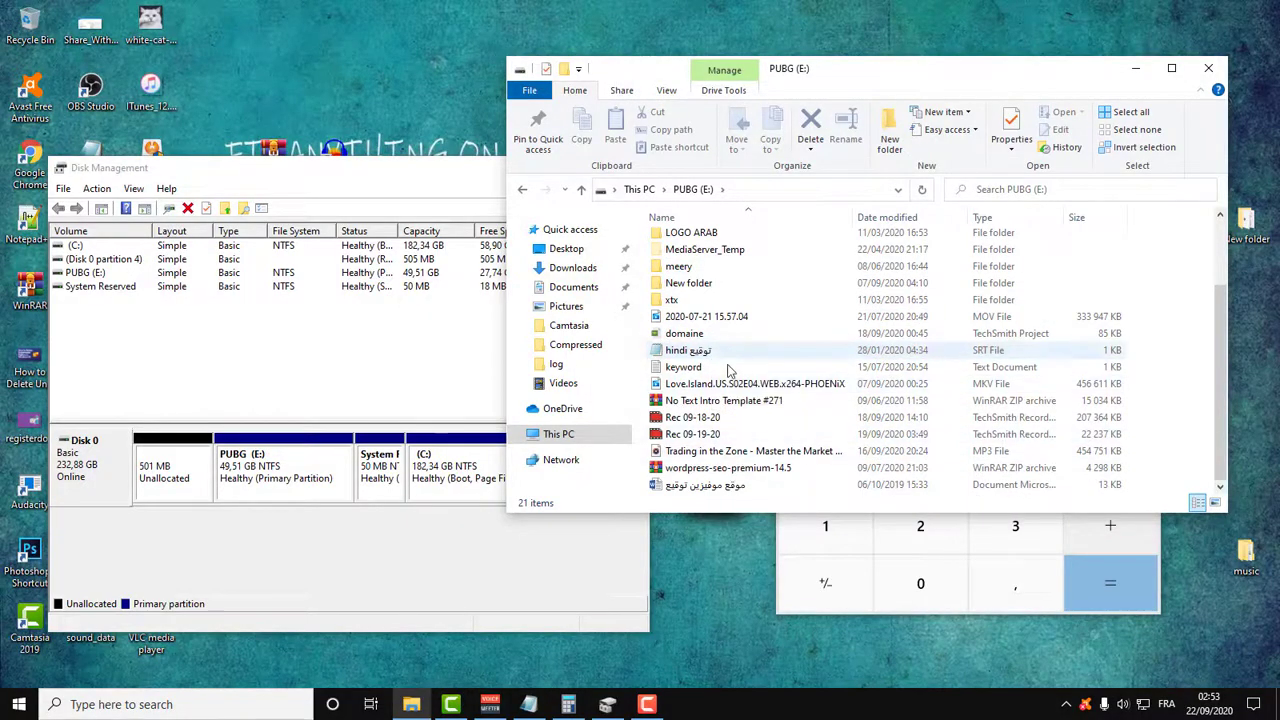
scroll(727, 432, "up", 2)
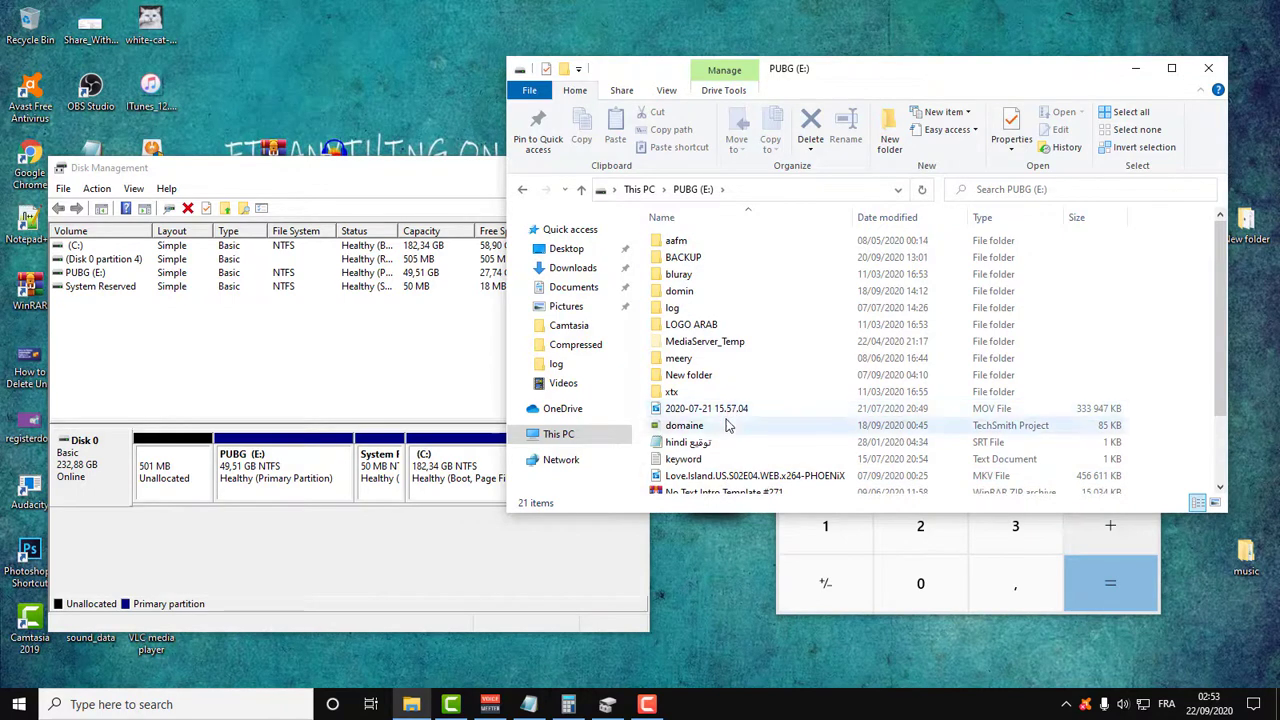
scroll(727, 428, "down", 2)
scroll(727, 424, "up", 2)
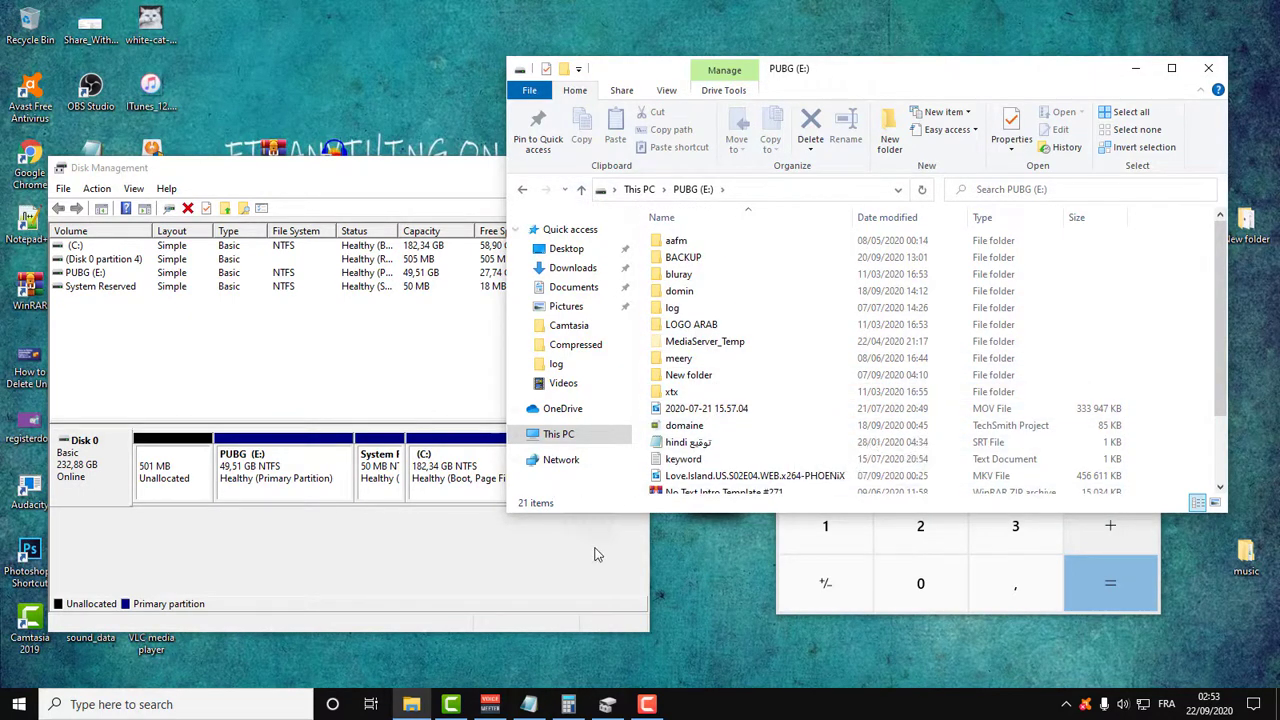
left_click(581, 190)
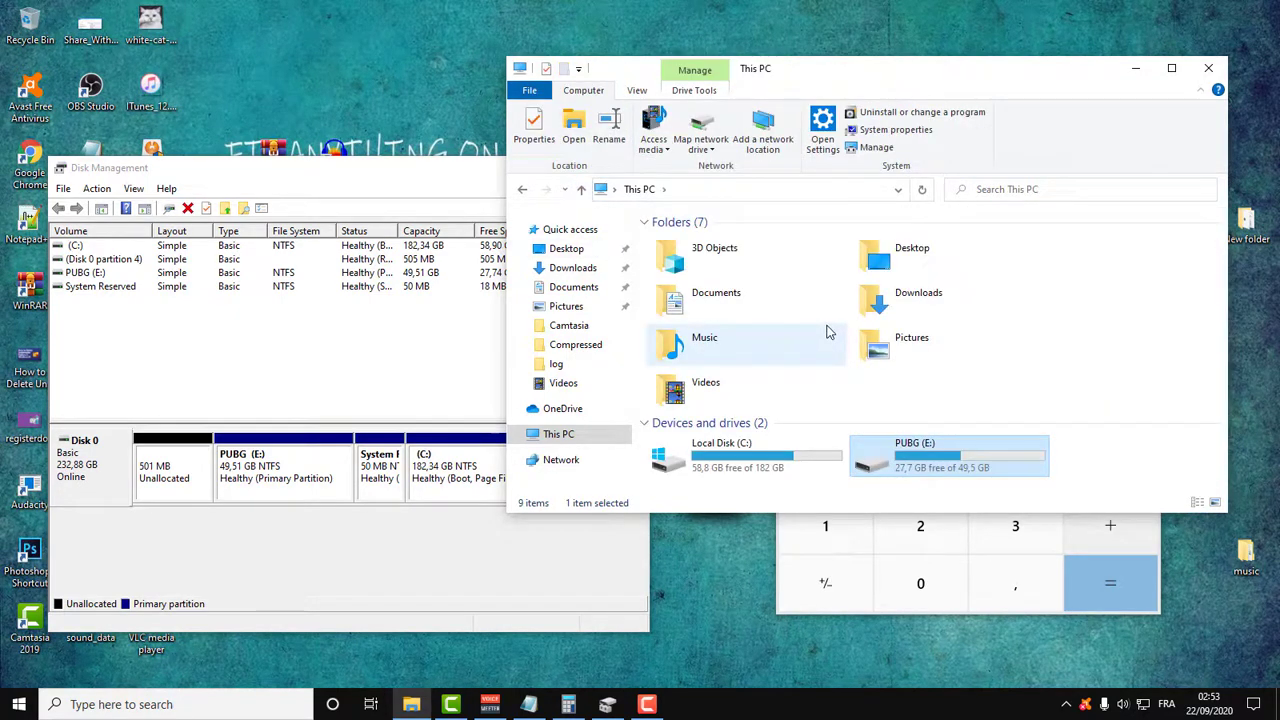